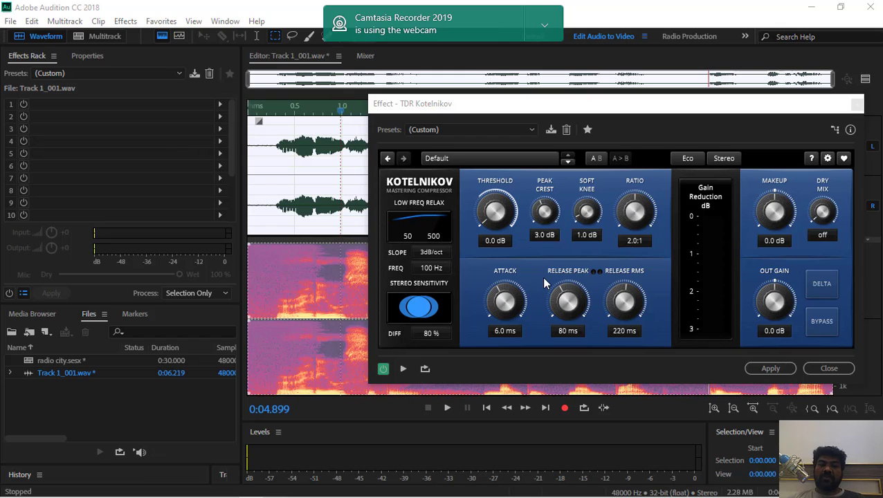
# Step: Lower the compressor's threshold to -6.5 dB and preview the effect on the track
pyautogui.click(488, 223)
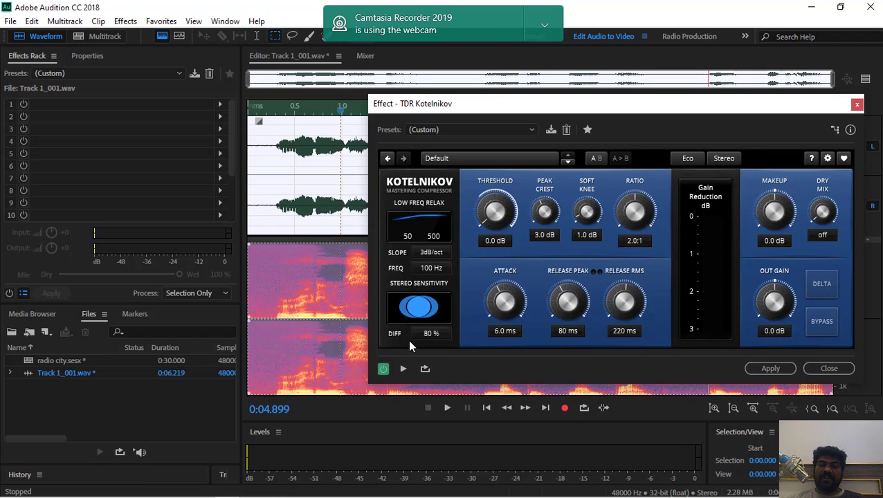
pyautogui.click(404, 371)
pyautogui.moveTo(485, 225); pyautogui.dragTo(420, 388)
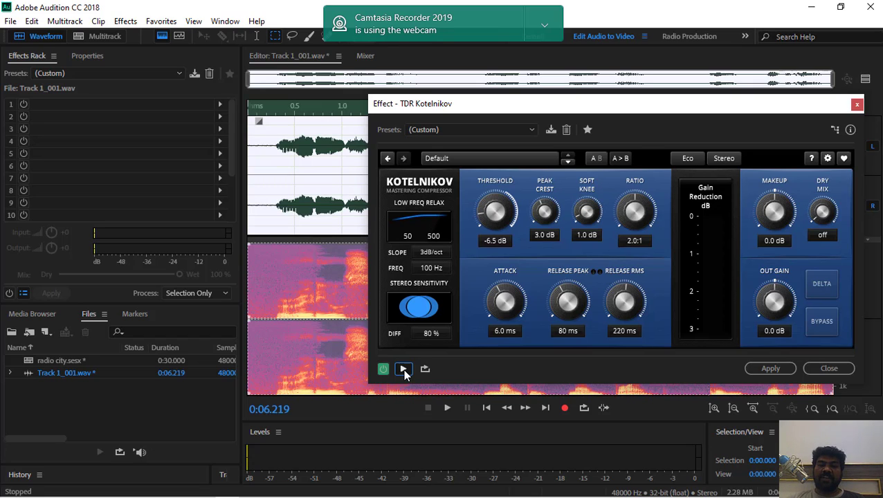
pyautogui.click(402, 369)
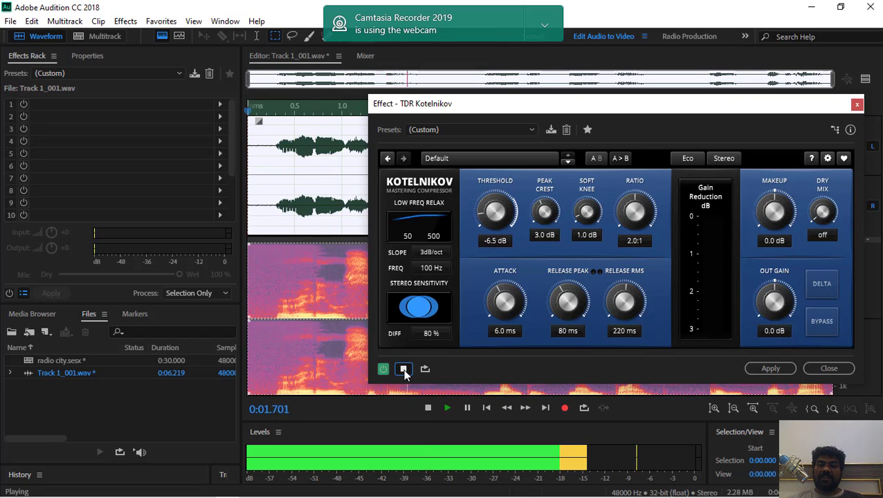
pyautogui.click(403, 369)
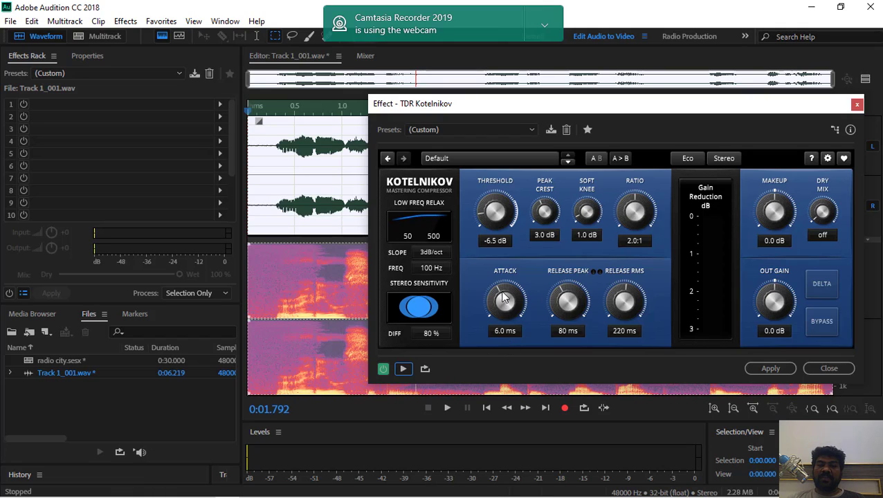
# Step: Set the compressor's attack to 12 ms and preview the track with it
pyautogui.moveTo(504, 297)
pyautogui.mouseDown()
pyautogui.moveTo(504, 329)
pyautogui.moveTo(504, 315)
pyautogui.mouseUp()
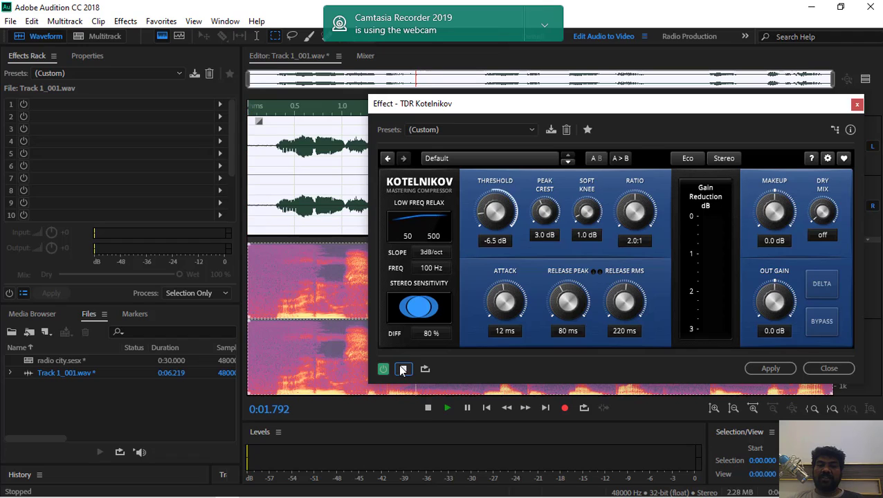
pyautogui.click(403, 369)
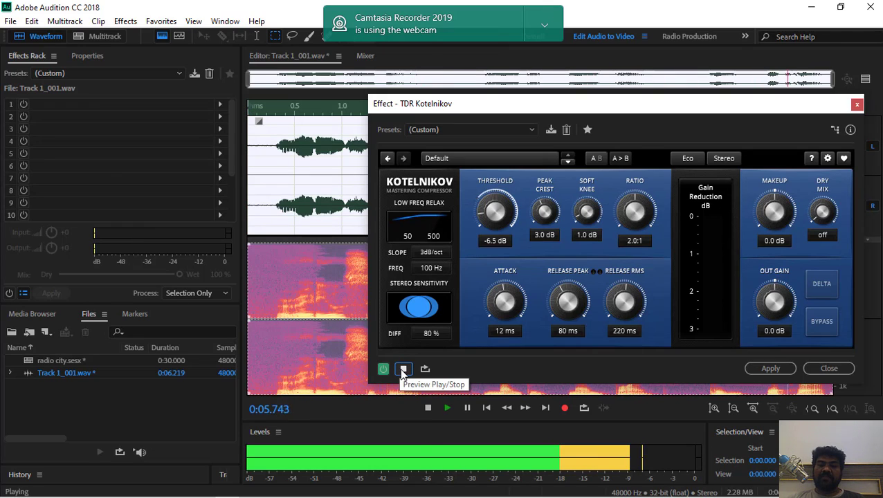
pyautogui.click(403, 369)
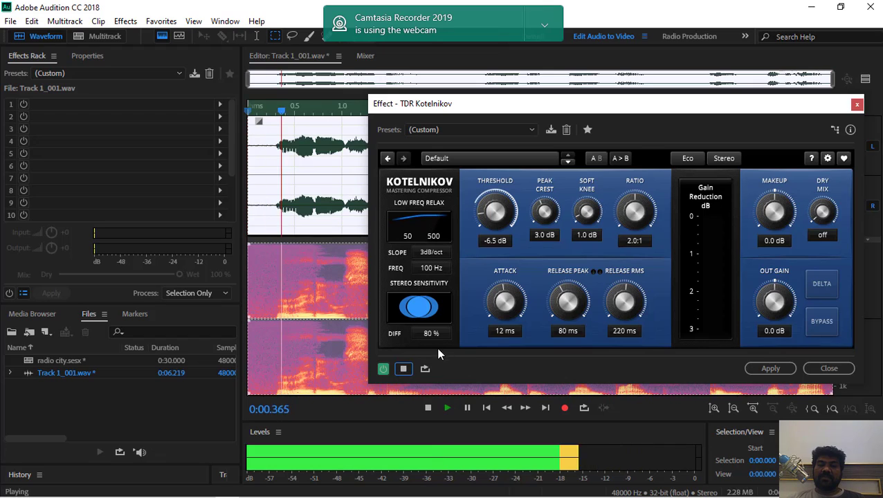
pyautogui.click(403, 369)
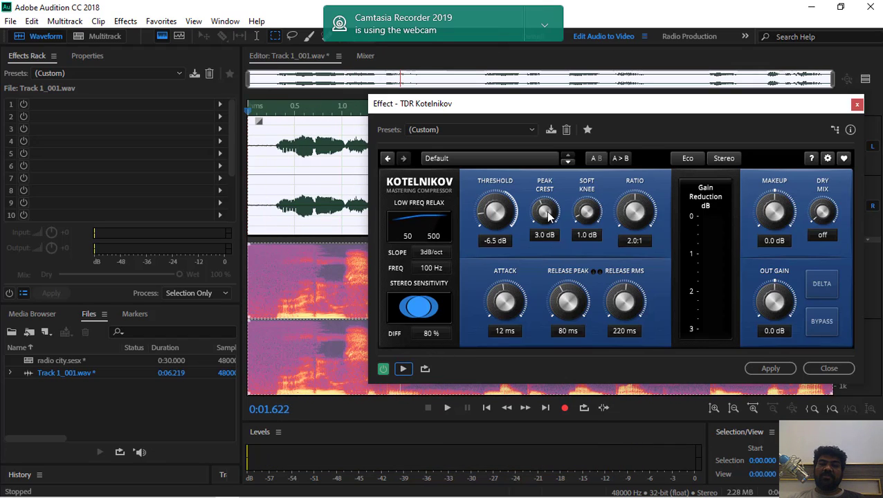
# Step: Raise the peak crest to 9.3 dB and play a preview of the compressed audio
pyautogui.moveTo(543, 213); pyautogui.dragTo(543, 210)
pyautogui.moveTo(543, 210); pyautogui.dragTo(544, 192)
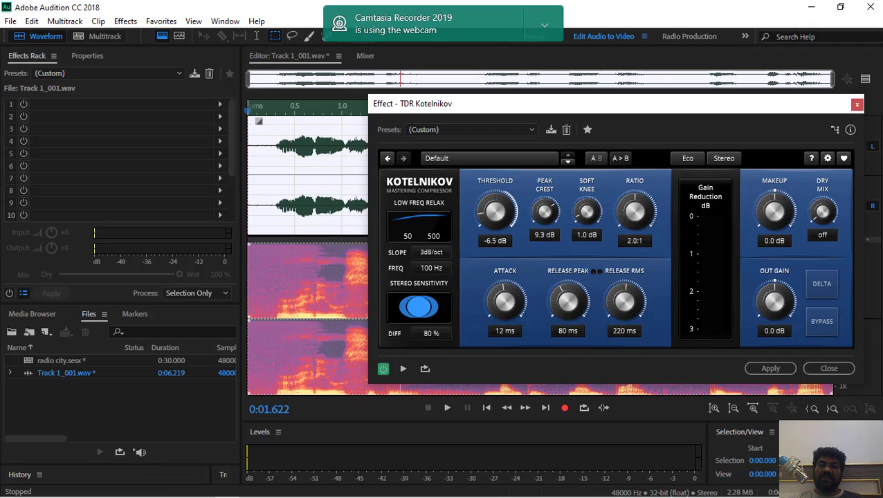
pyautogui.click(403, 369)
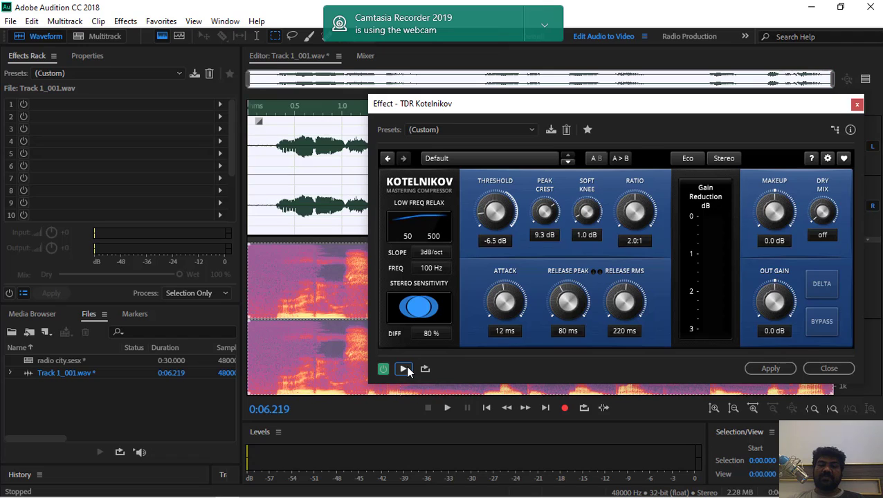
pyautogui.click(406, 367)
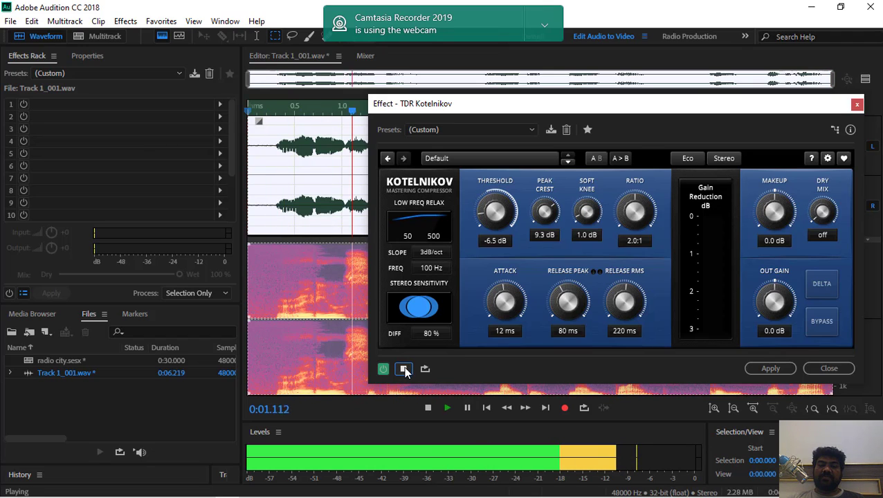
pyautogui.click(406, 369)
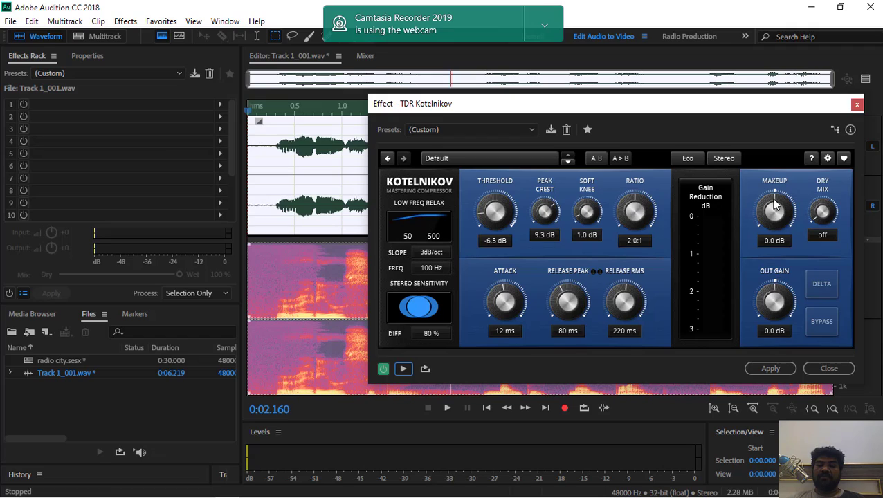
# Step: Raise the makeup gain to 7.8 dB and briefly preview the louder audio
pyautogui.moveTo(776, 204); pyautogui.dragTo(775, 201)
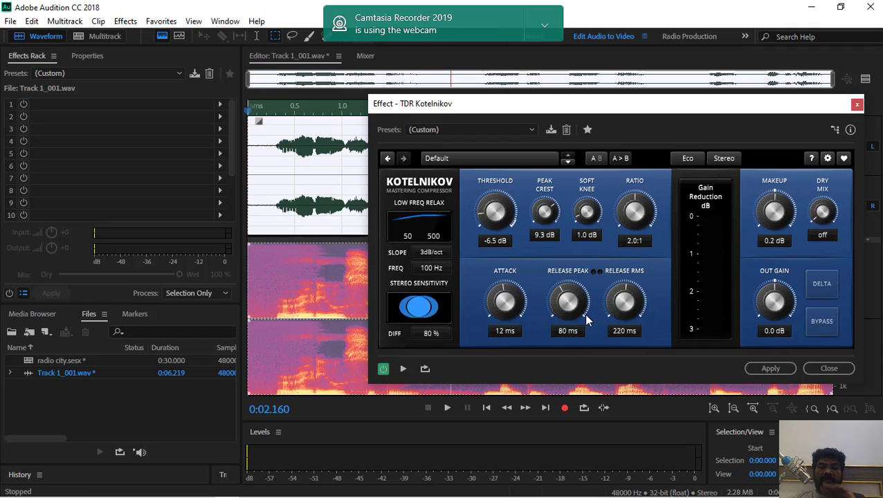
pyautogui.click(403, 369)
pyautogui.moveTo(775, 201); pyautogui.dragTo(774, 175)
pyautogui.click(403, 369)
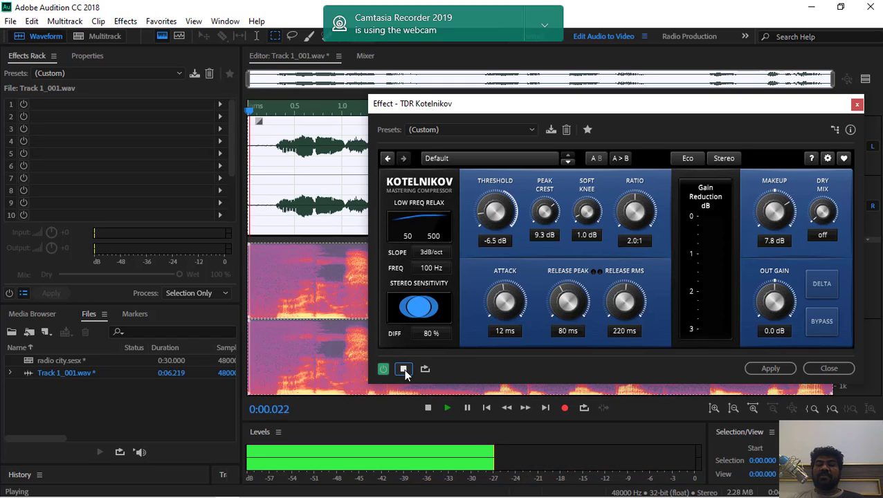
pyautogui.click(404, 369)
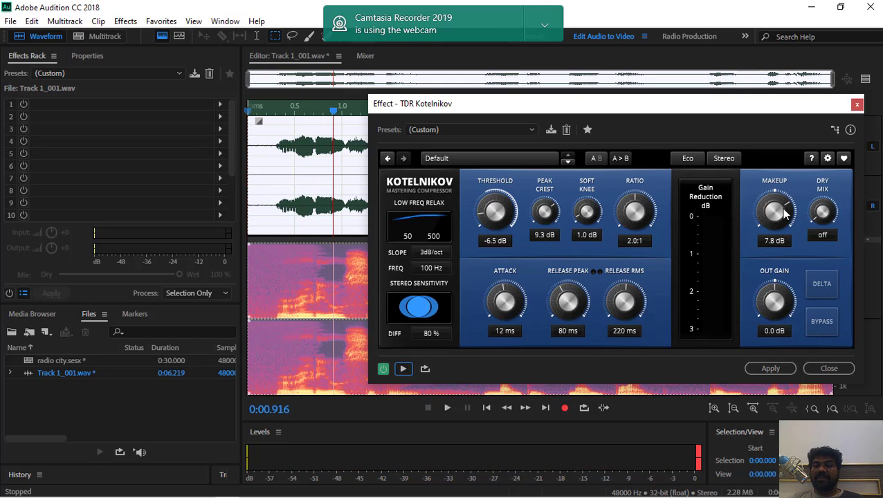
# Step: Set the makeup gain to 0.1 dB and raise the dry mix to -20.6 dB, previewing the track
pyautogui.moveTo(782, 202); pyautogui.dragTo(782, 235)
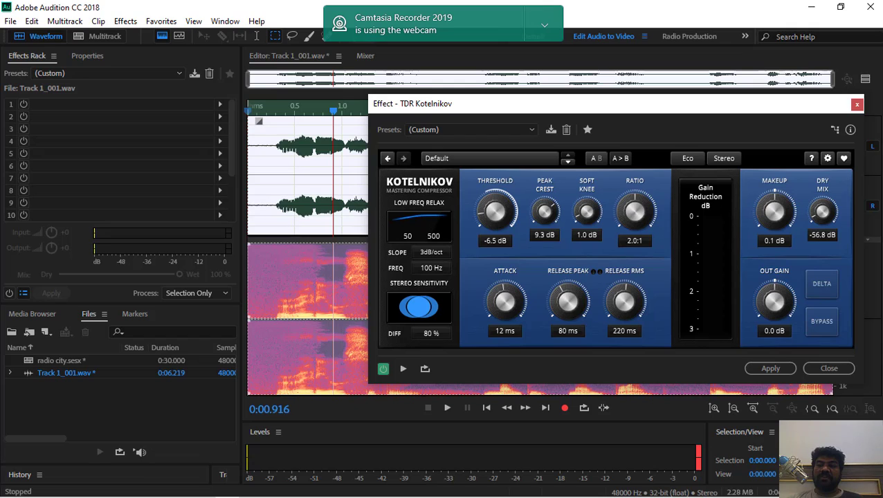
pyautogui.moveTo(823, 211); pyautogui.dragTo(823, 210)
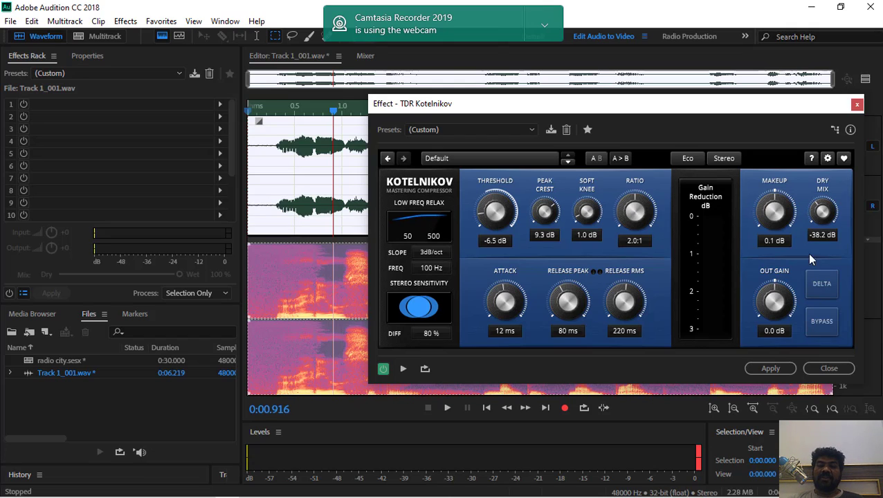
pyautogui.click(404, 370)
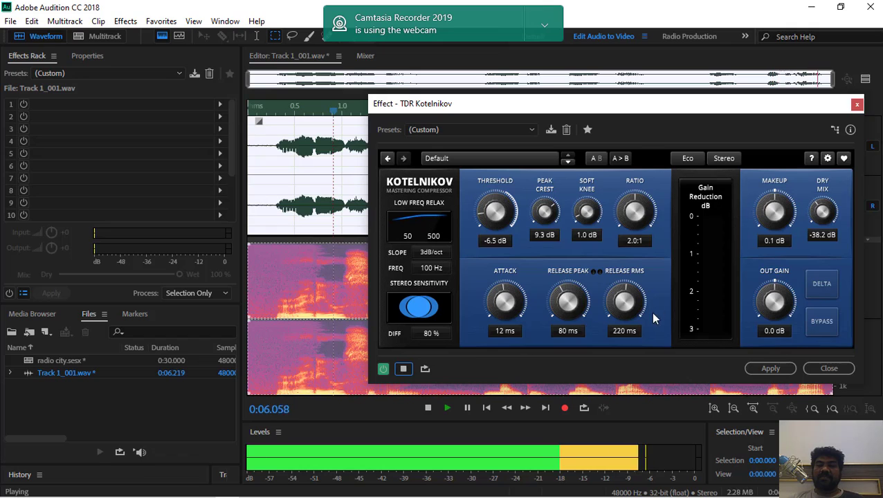
pyautogui.moveTo(822, 212); pyautogui.dragTo(823, 195)
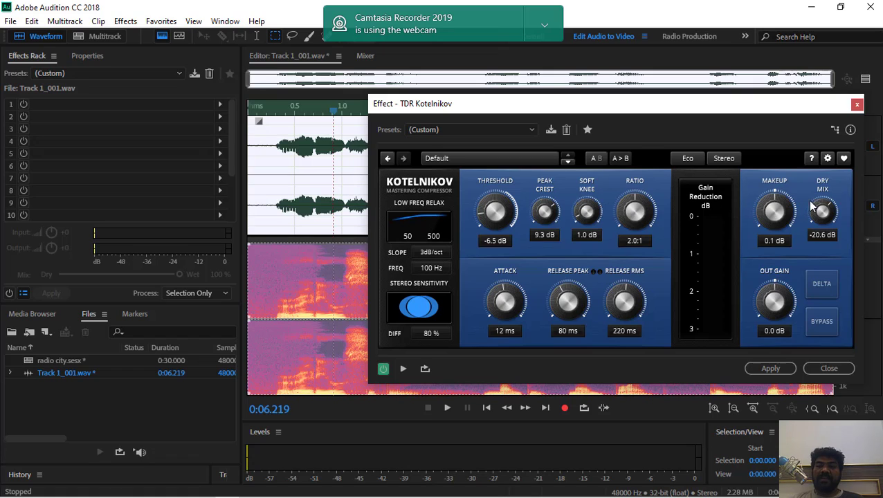
pyautogui.click(403, 371)
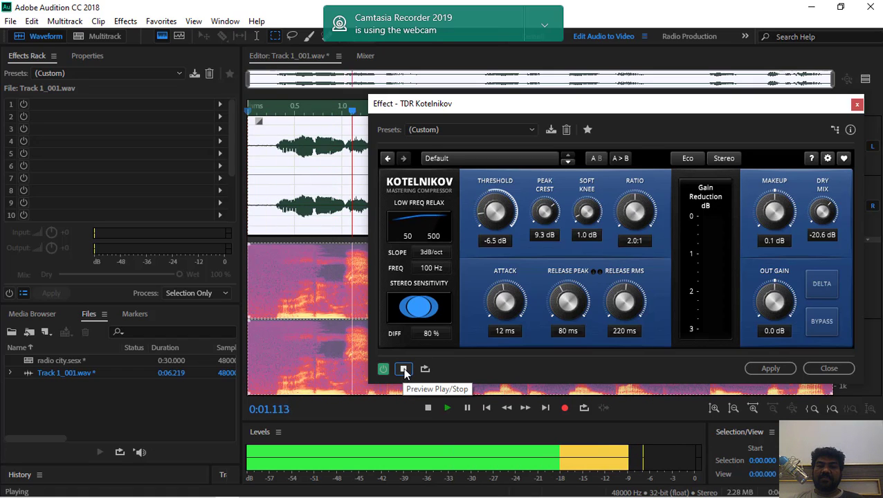
# Step: Set the makeup gain to 5.9 dB and preview the track
pyautogui.moveTo(774, 211); pyautogui.dragTo(775, 203)
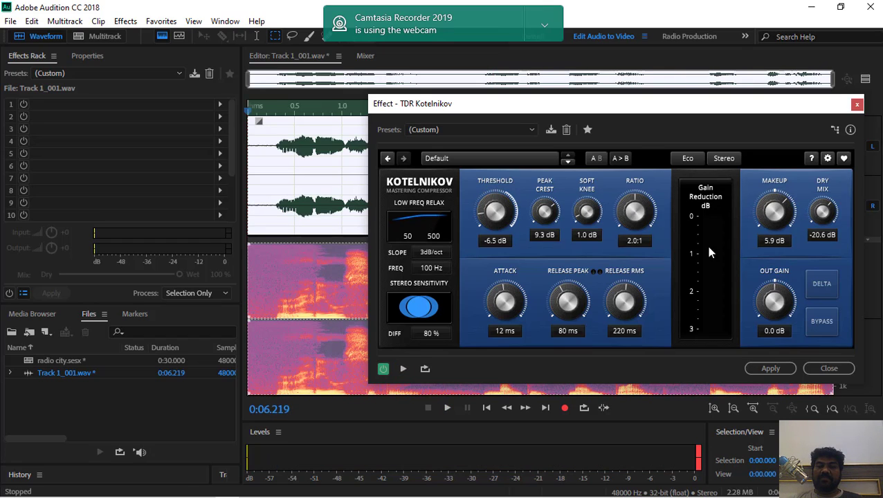
pyautogui.click(404, 370)
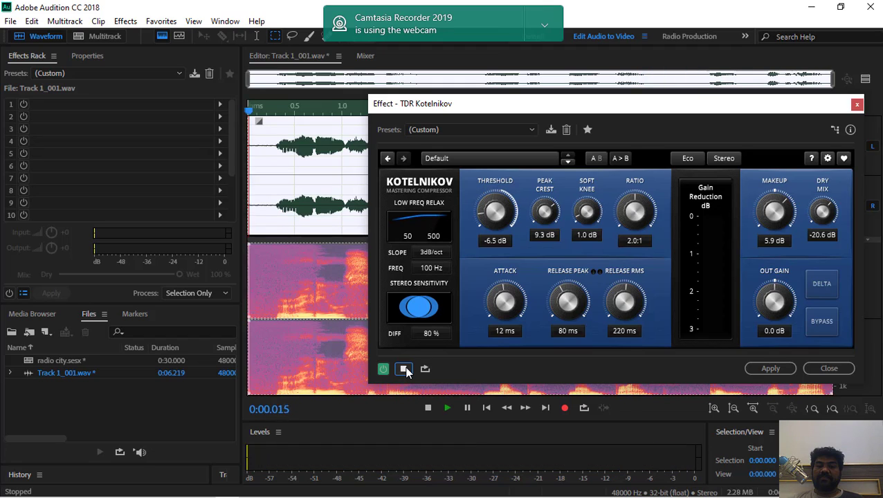
pyautogui.click(404, 369)
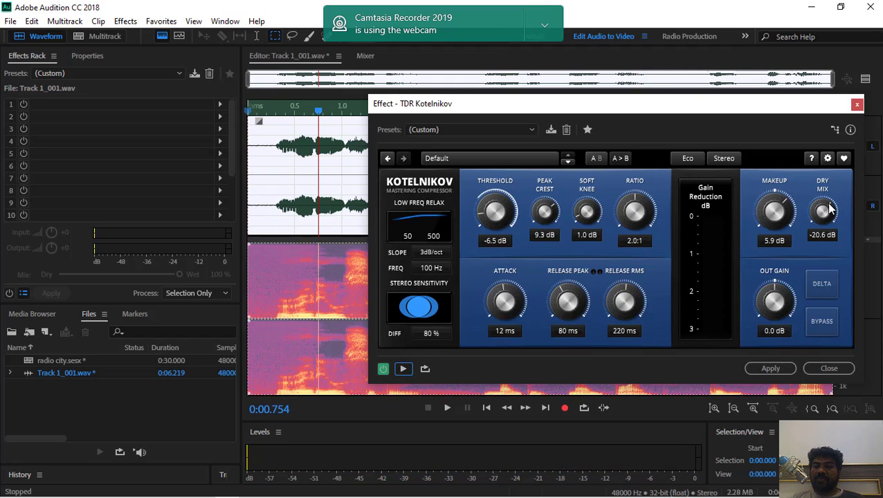
# Step: Raise the dry mix to 0.0 dB and preview the blended signal
pyautogui.moveTo(831, 210); pyautogui.dragTo(843, 213)
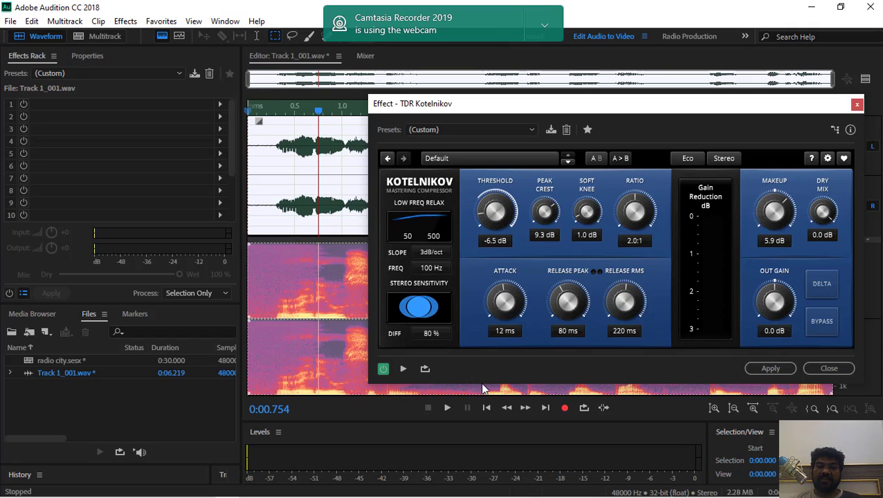
pyautogui.click(404, 369)
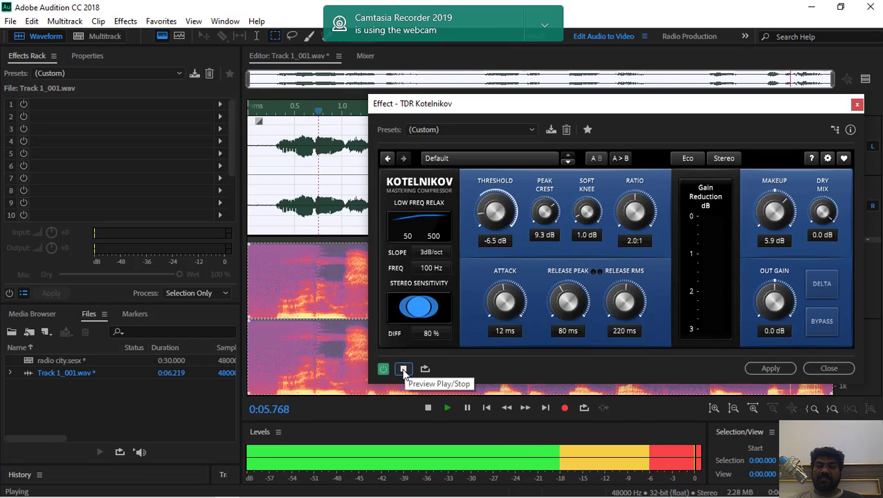
pyautogui.click(404, 370)
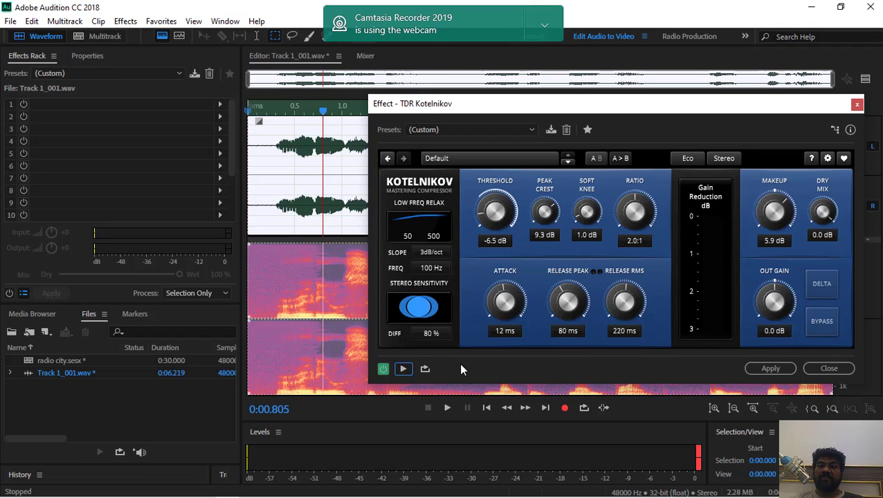
# Step: Reduce the dry mix to -12.0 dB and preview the track again
pyautogui.click(835, 218)
pyautogui.moveTo(835, 218); pyautogui.dragTo(835, 243)
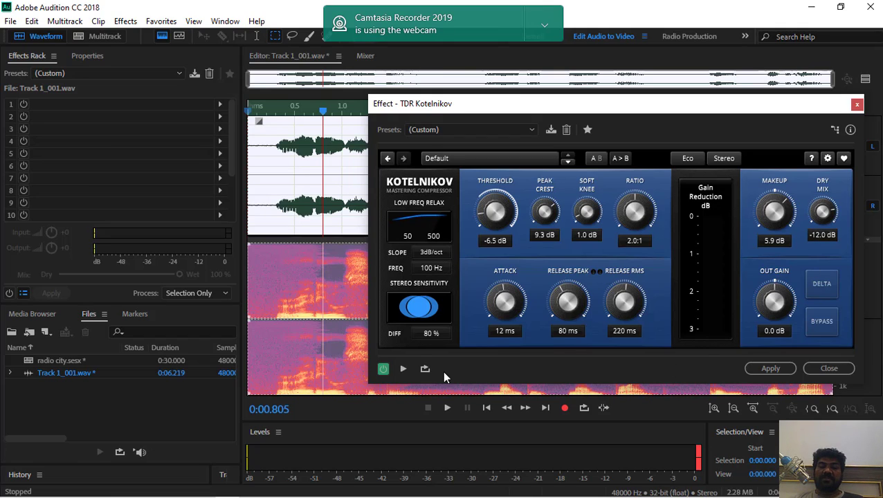
pyautogui.click(403, 369)
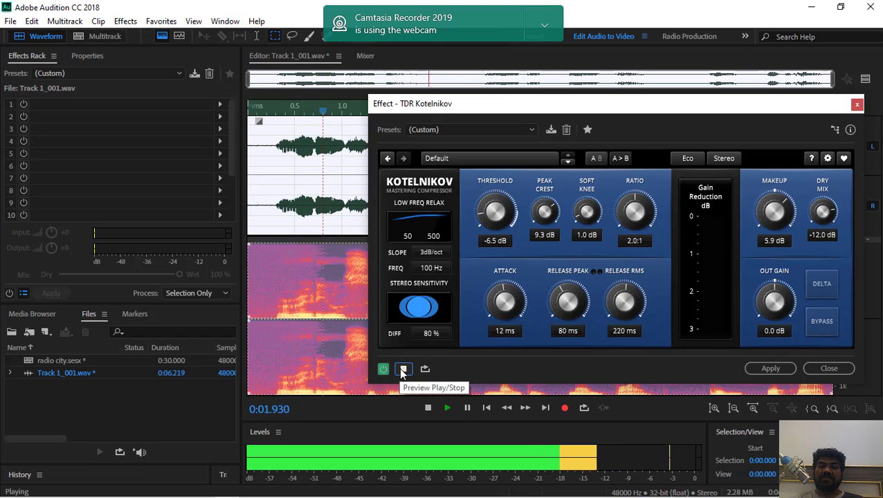
pyautogui.click(403, 370)
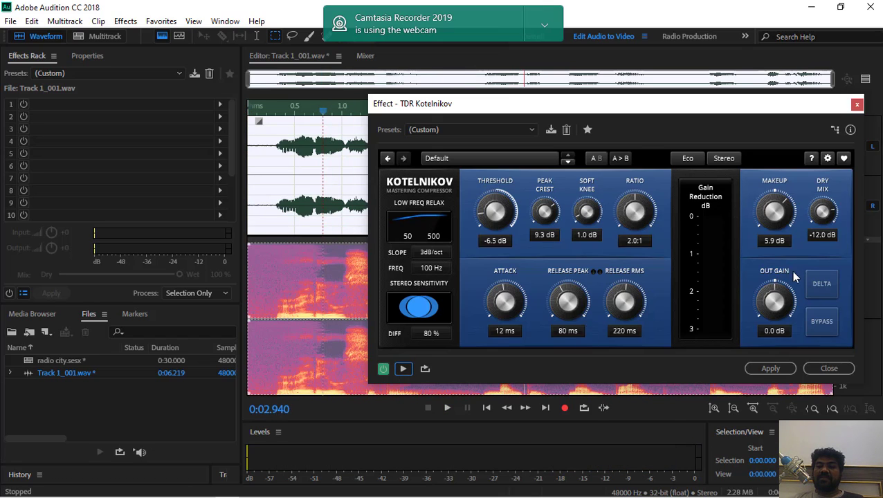
# Step: Raise the output gain to 11.1 dB and preview the resulting loudness
pyautogui.moveTo(773, 288); pyautogui.dragTo(773, 266)
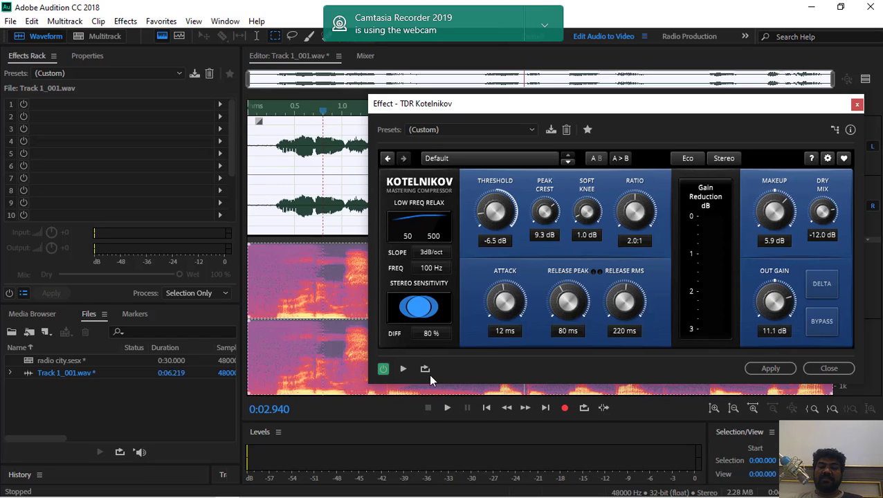
pyautogui.click(403, 370)
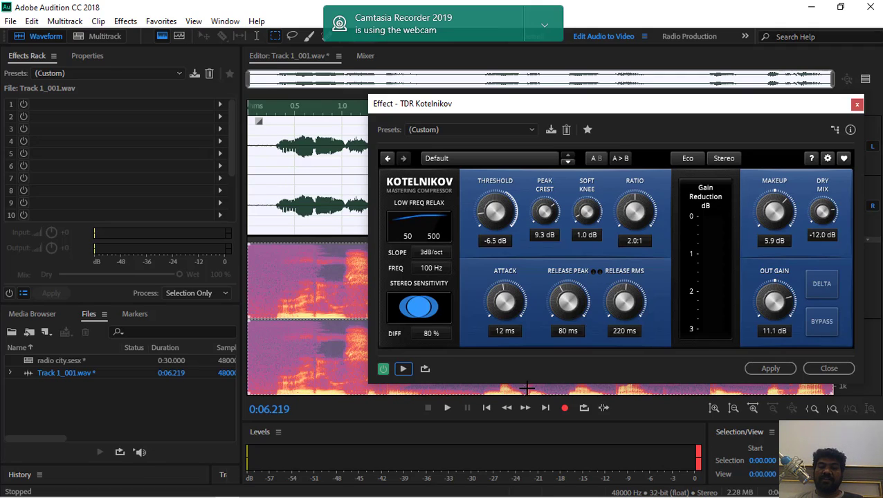
pyautogui.click(408, 369)
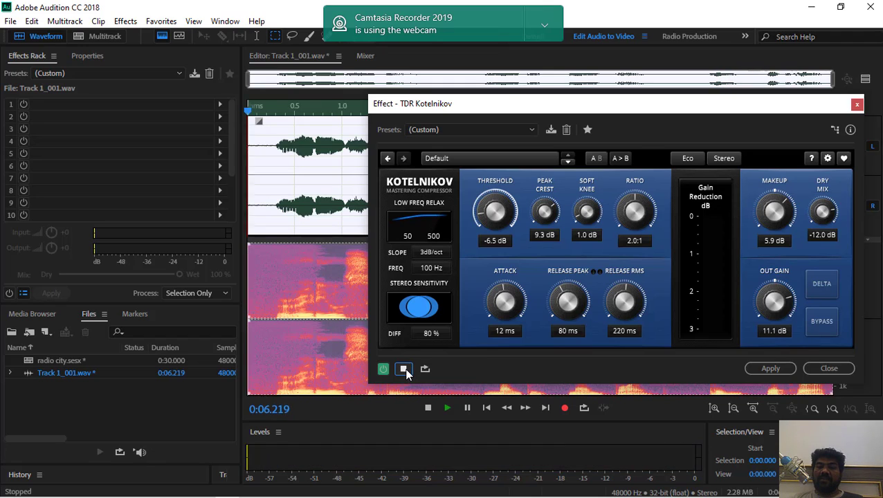
pyautogui.click(404, 368)
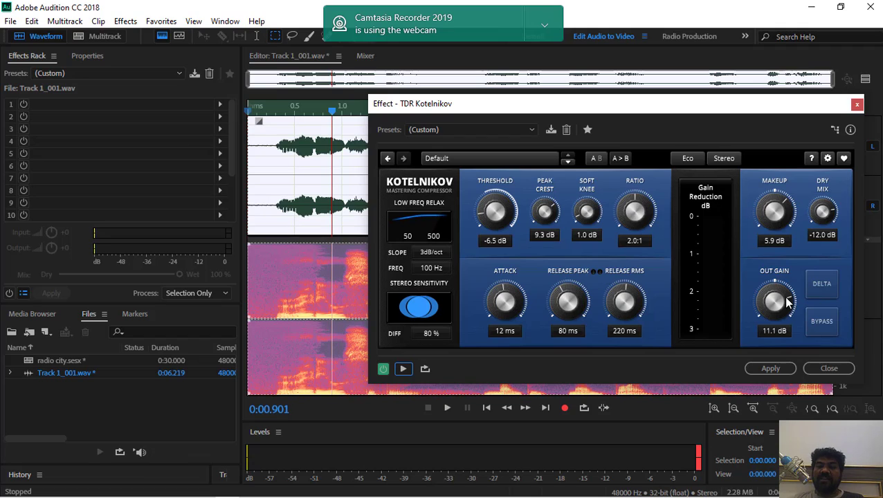
# Step: Set the output gain to 10.6 dB, enable Delta monitoring, and preview the difference signal
pyautogui.moveTo(784, 294)
pyautogui.mouseDown()
pyautogui.moveTo(784, 315)
pyautogui.moveTo(775, 297)
pyautogui.mouseUp()
pyautogui.click(818, 284)
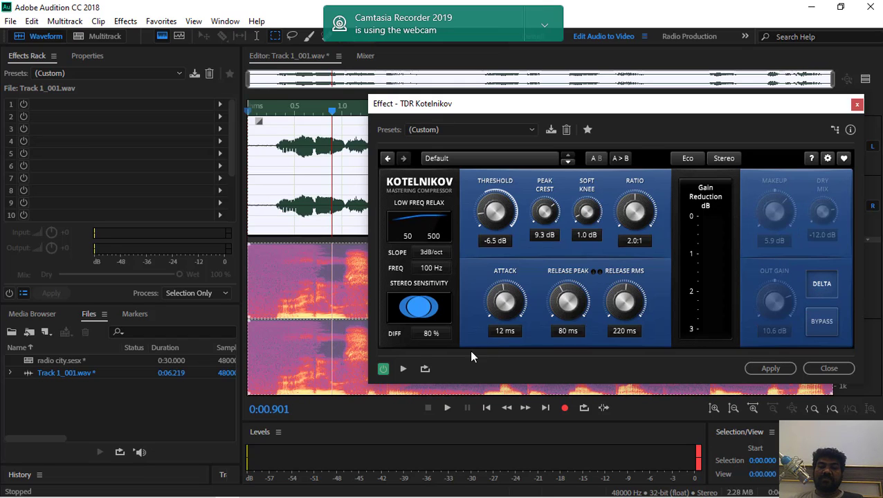
pyautogui.click(403, 369)
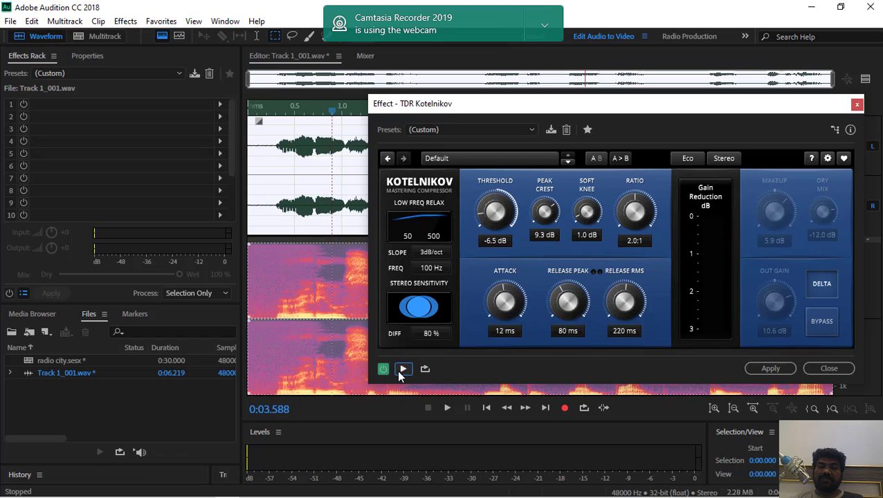
# Step: Replay the difference signal, turn off Delta monitoring, and preview the full compressed signal
pyautogui.click(404, 370)
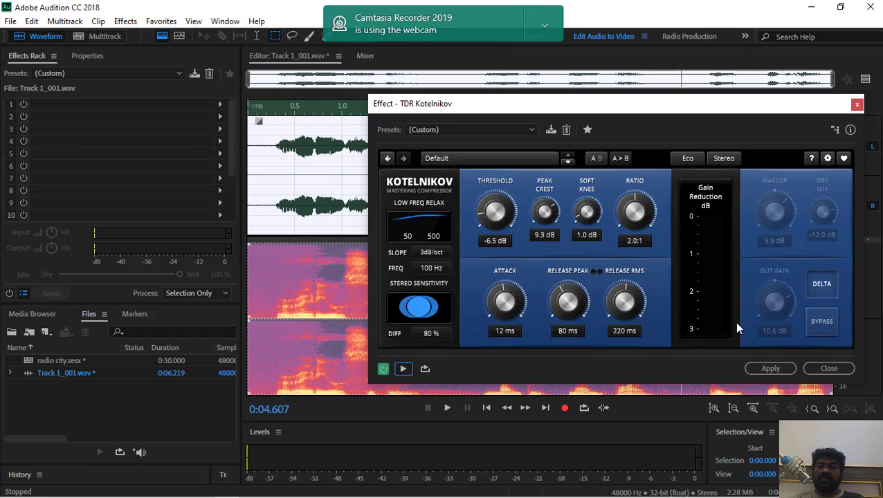
pyautogui.click(821, 287)
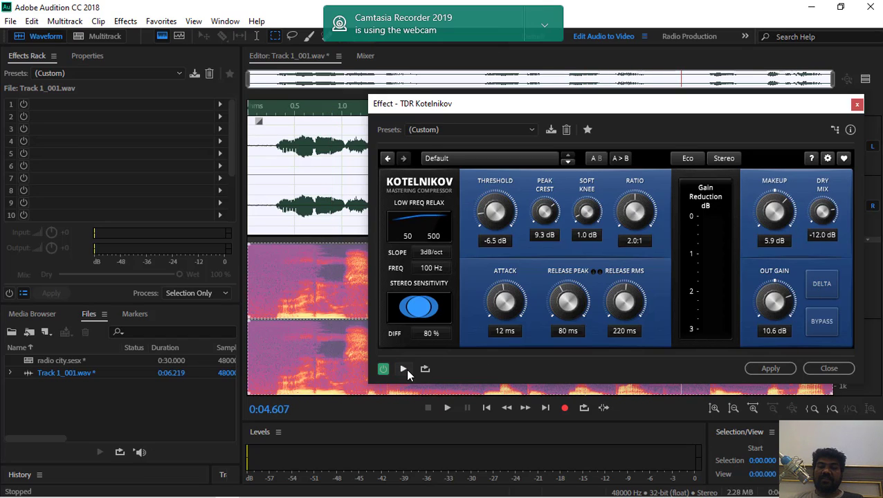
pyautogui.click(404, 369)
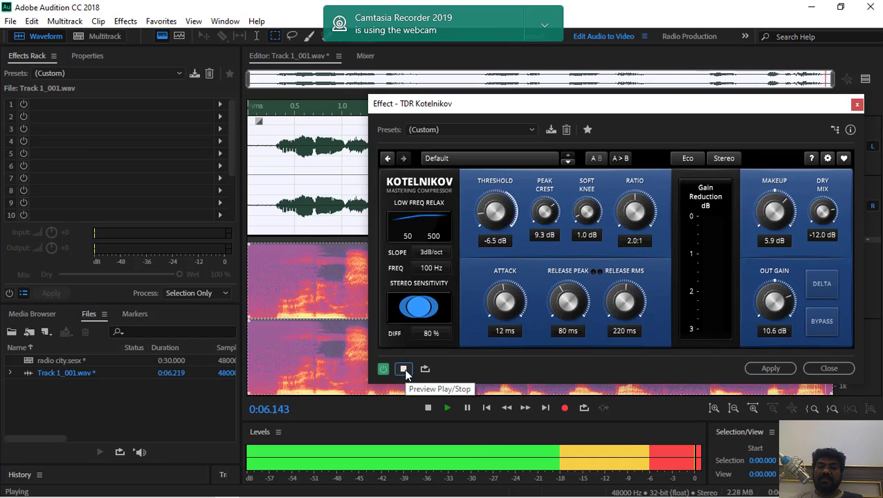
pyautogui.click(405, 369)
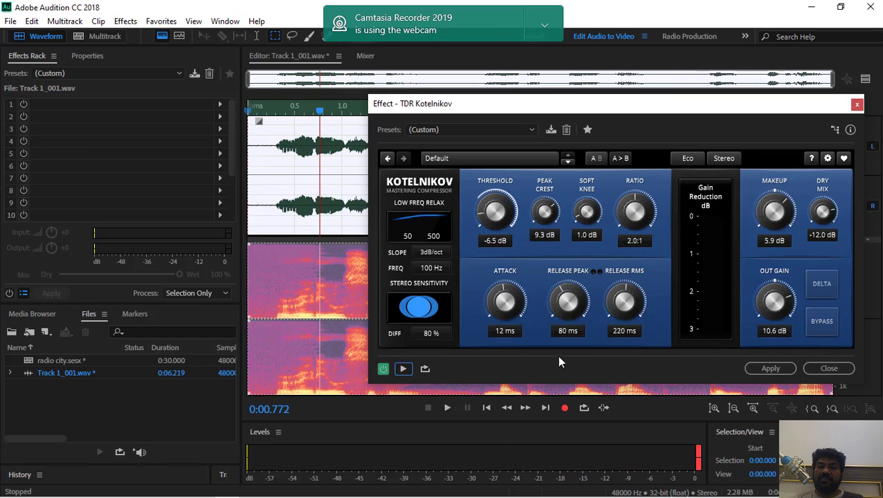
# Step: Bypass the compressor, preview the unprocessed track, and re-enable the compression
pyautogui.click(816, 331)
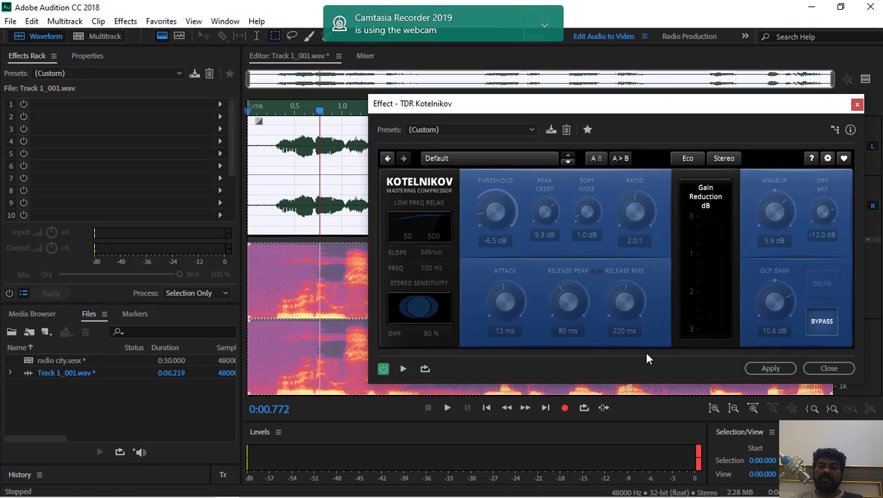
pyautogui.click(403, 370)
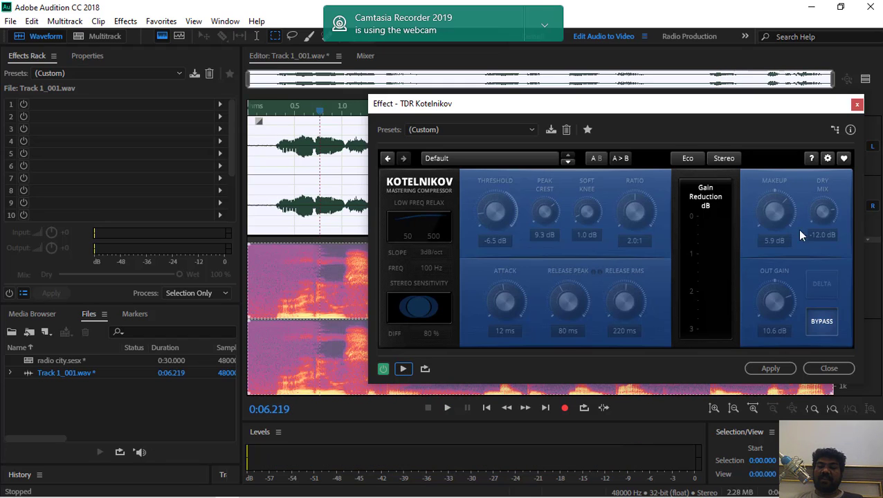
pyautogui.click(824, 321)
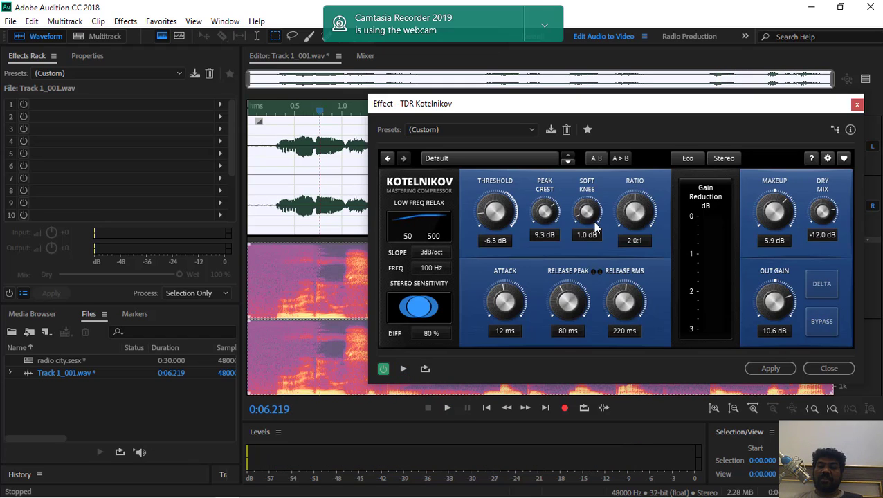
# Step: Switch the compressor's channel mode from Stereo to Sum and preview the track
pyautogui.click(717, 160)
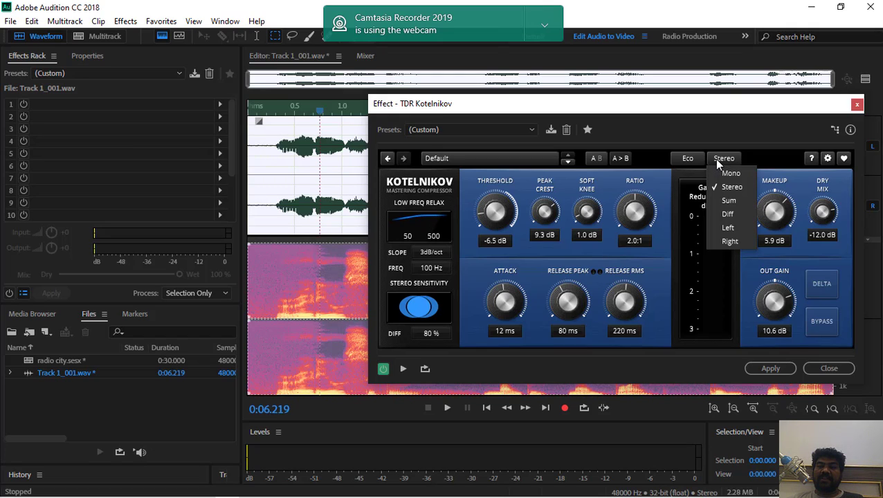
pyautogui.click(727, 201)
pyautogui.click(403, 369)
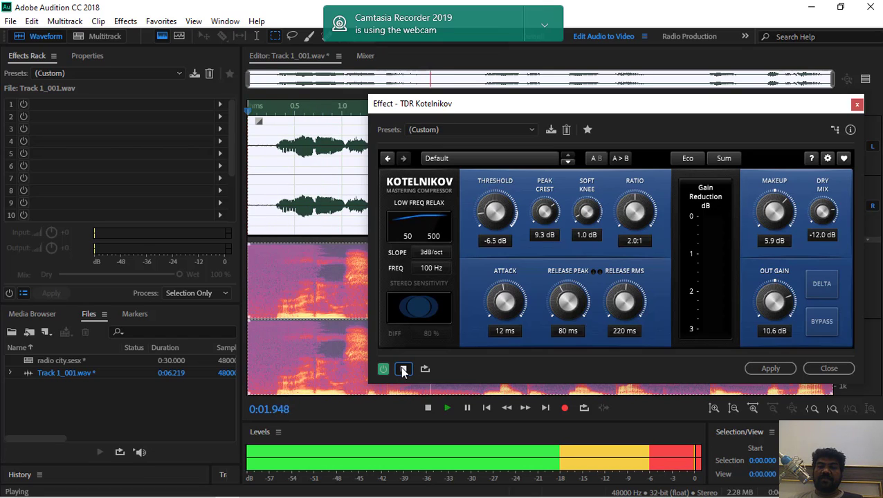
pyautogui.click(403, 370)
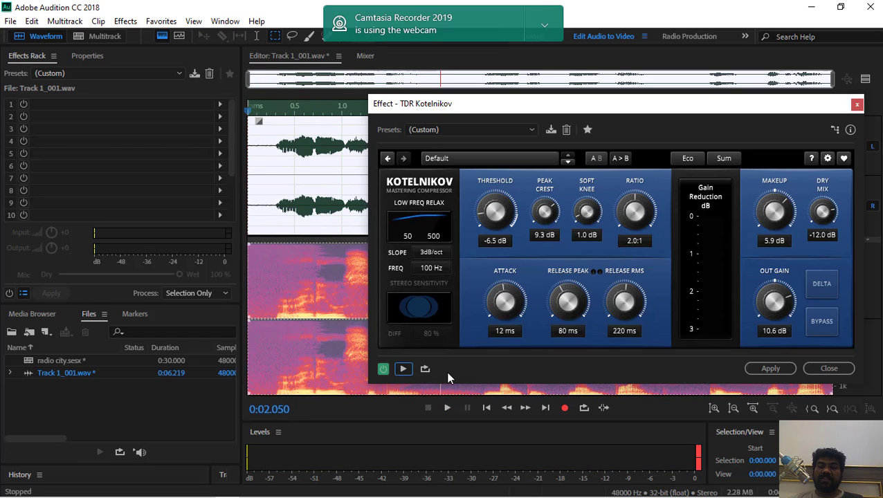
pyautogui.click(403, 370)
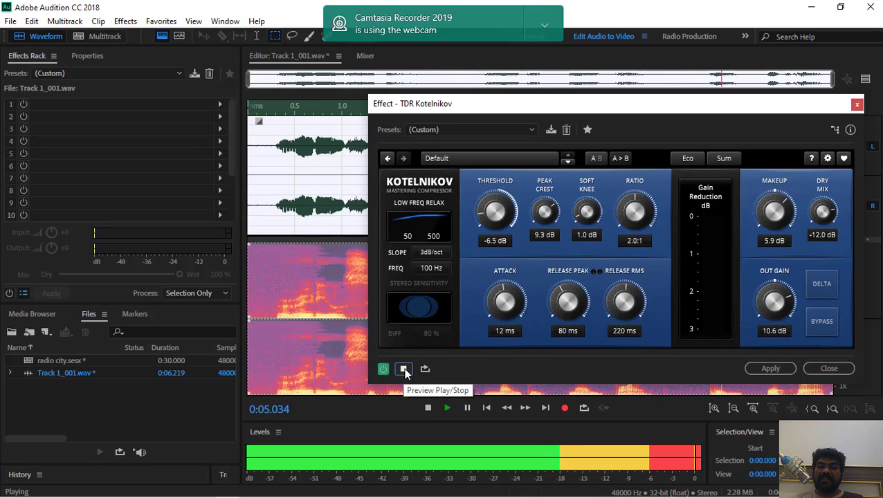
pyautogui.click(404, 370)
# Step: Set the channel mode to Diff and preview how the track sounds
pyautogui.click(724, 160)
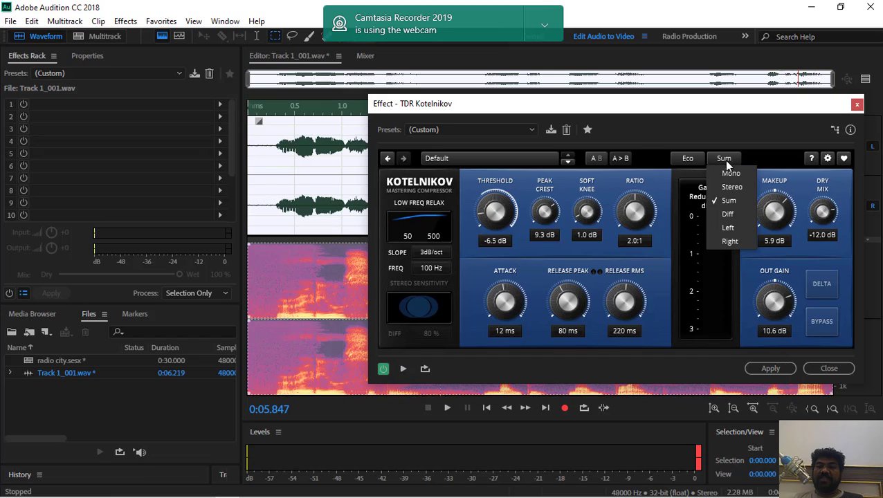
pyautogui.click(720, 213)
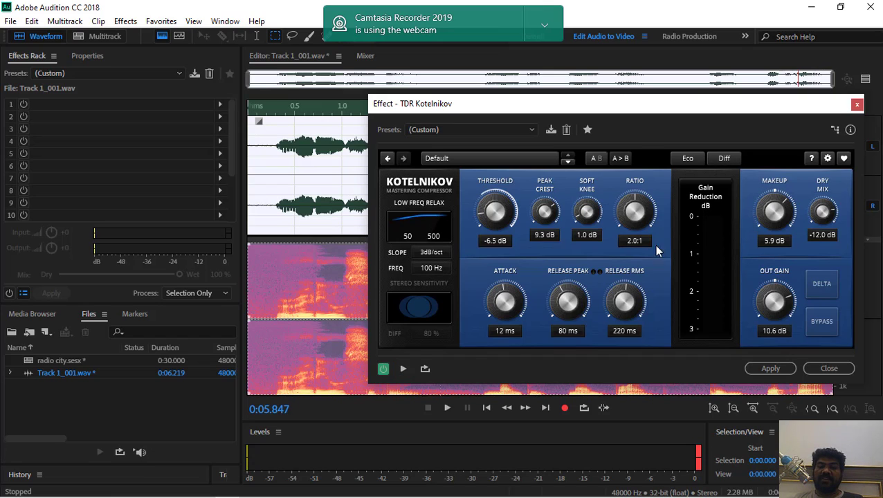
pyautogui.click(402, 369)
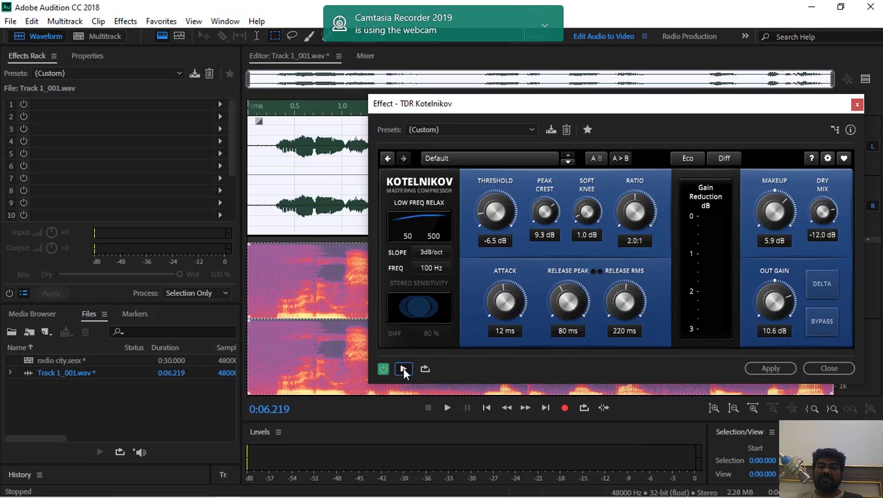
pyautogui.click(404, 369)
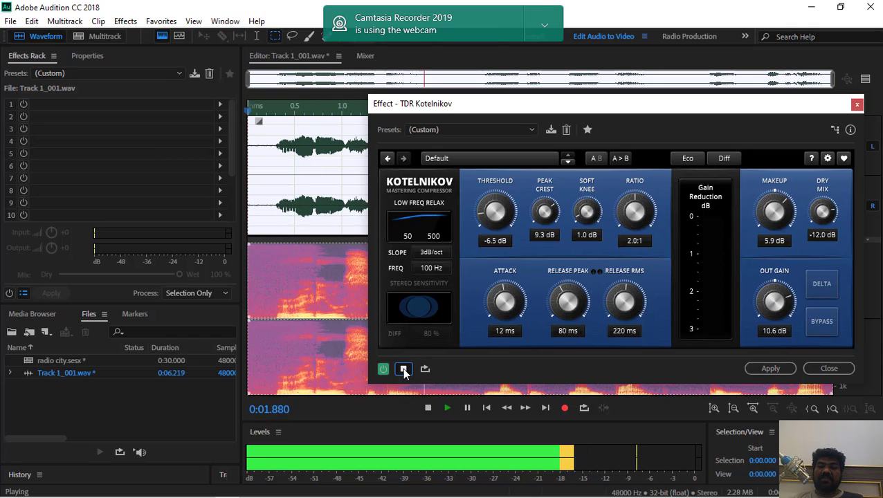
pyautogui.click(404, 370)
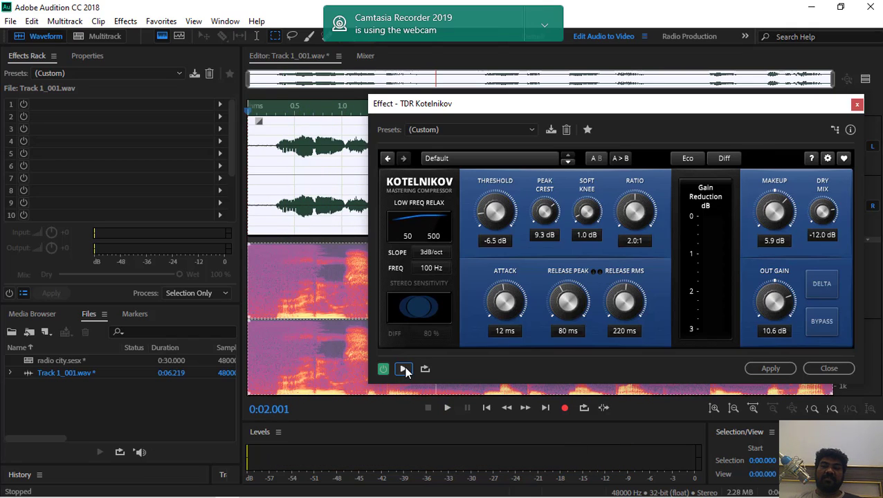
pyautogui.click(404, 371)
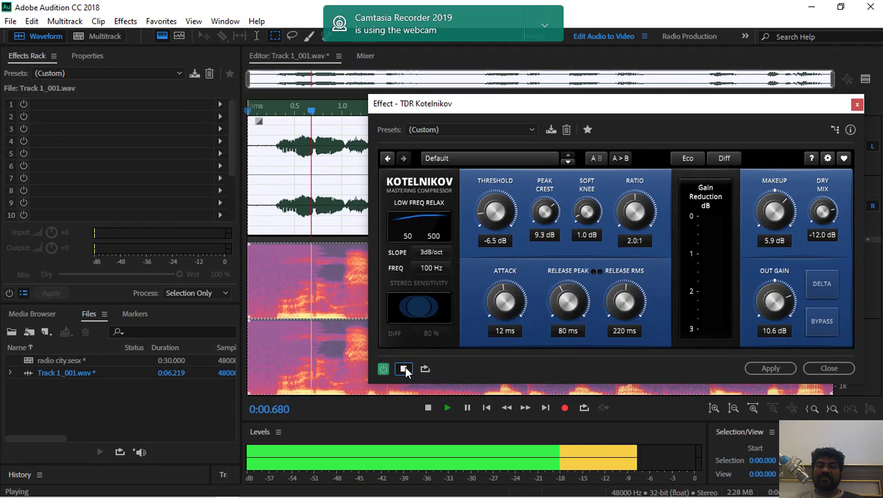
pyautogui.click(404, 371)
# Step: Set the channel mode to Left and preview the compression on that channel
pyautogui.click(724, 158)
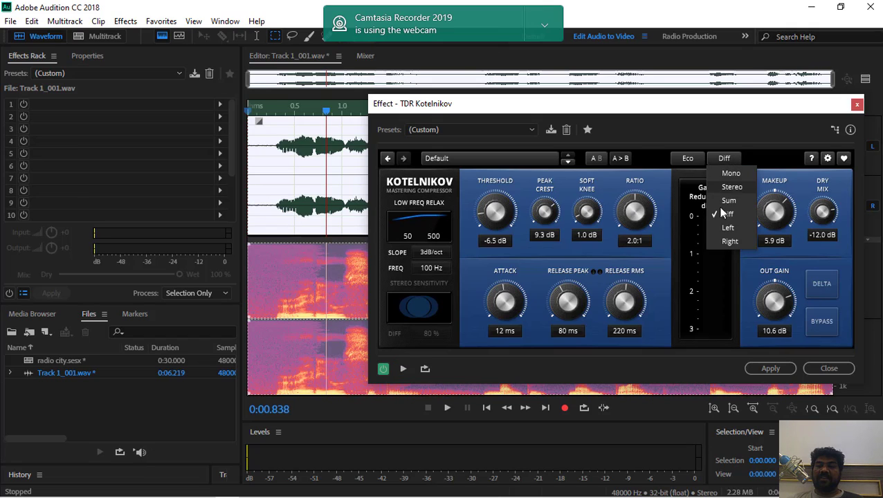
pyautogui.click(716, 227)
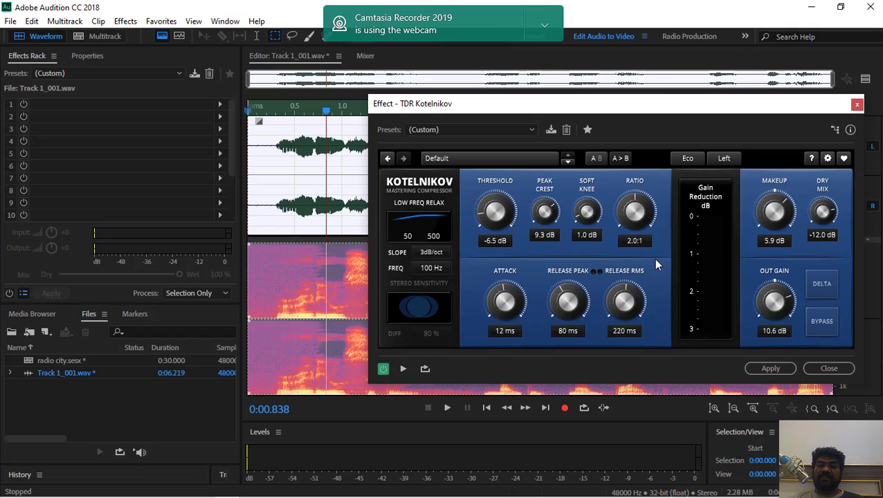
pyautogui.click(404, 369)
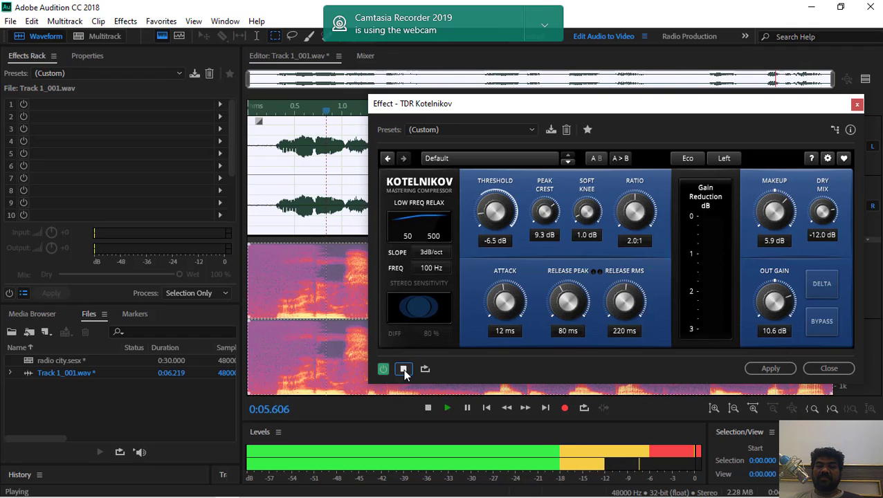
pyautogui.click(403, 369)
# Step: Set the channel mode to Right and preview the compression on that channel
pyautogui.click(726, 161)
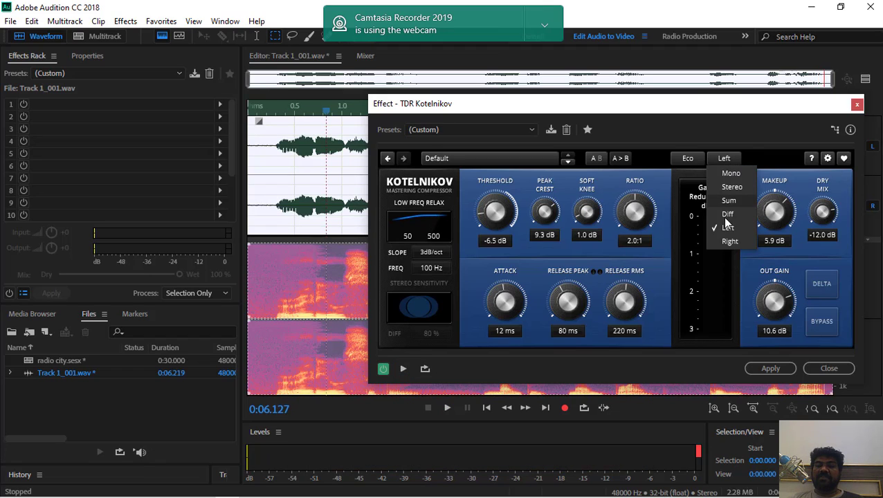
pyautogui.click(712, 240)
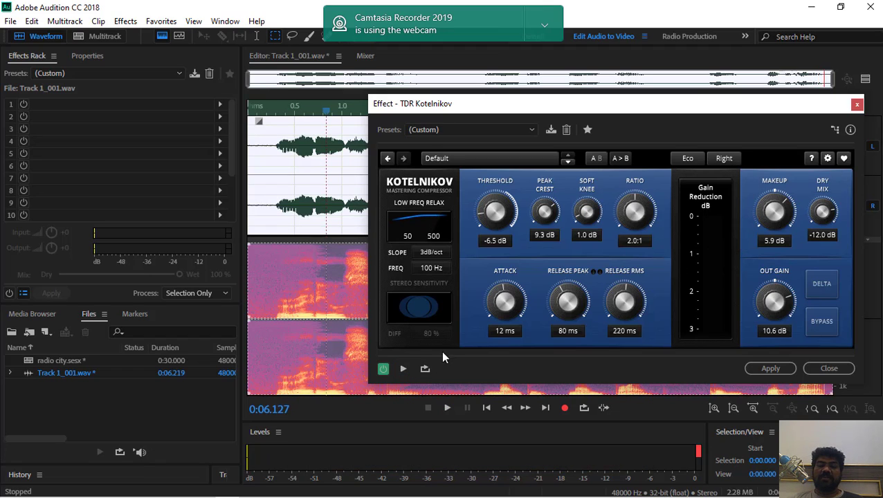
pyautogui.click(403, 369)
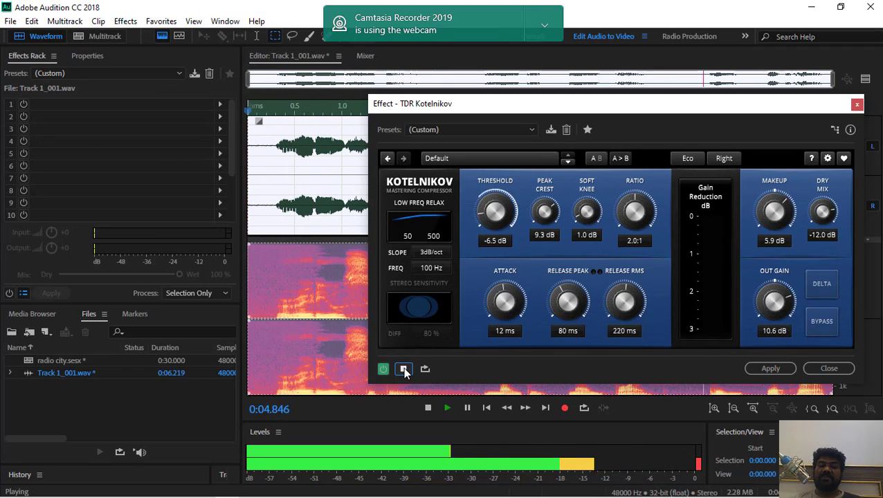
pyautogui.click(405, 370)
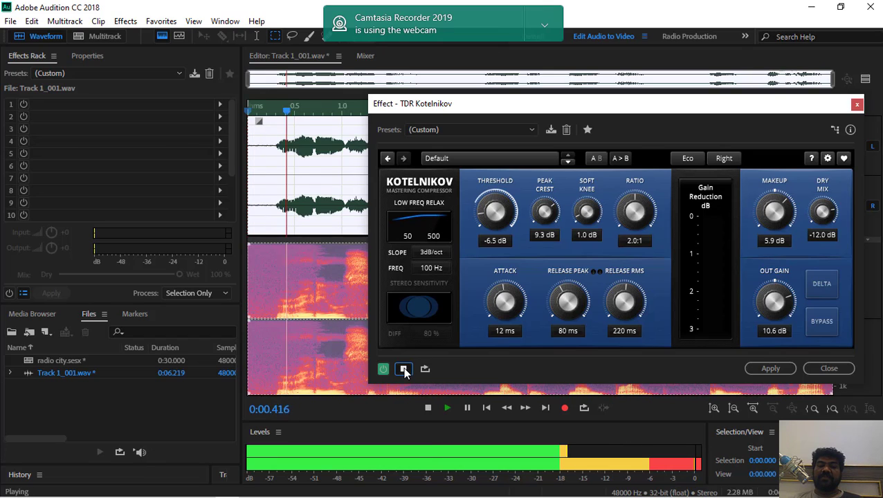
pyautogui.click(405, 371)
# Step: Set the channel mode to Mono and preview the track
pyautogui.click(720, 159)
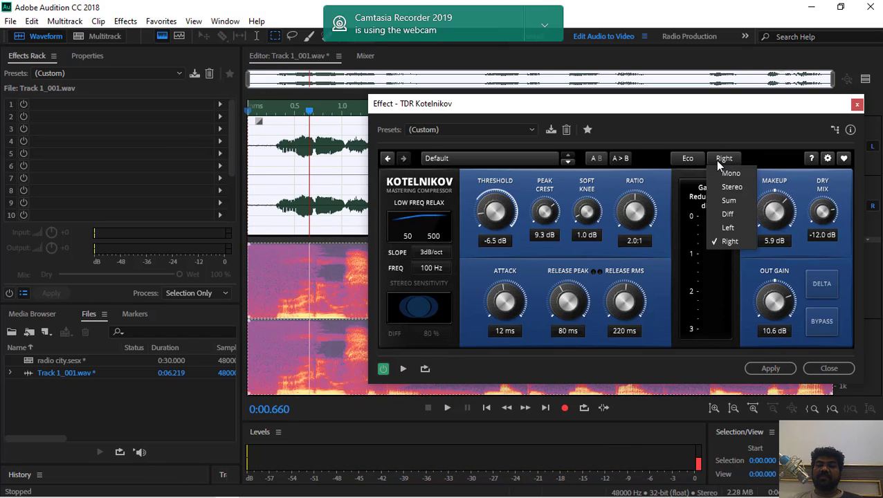
pyautogui.click(731, 175)
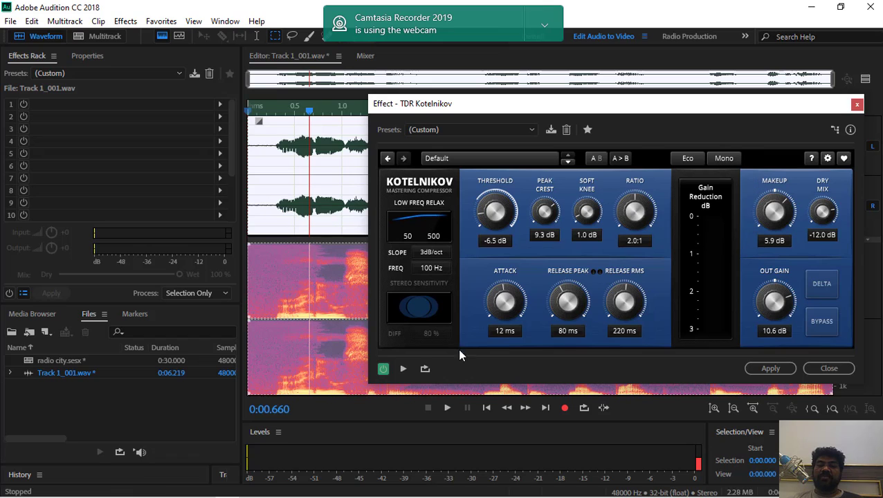
pyautogui.click(402, 370)
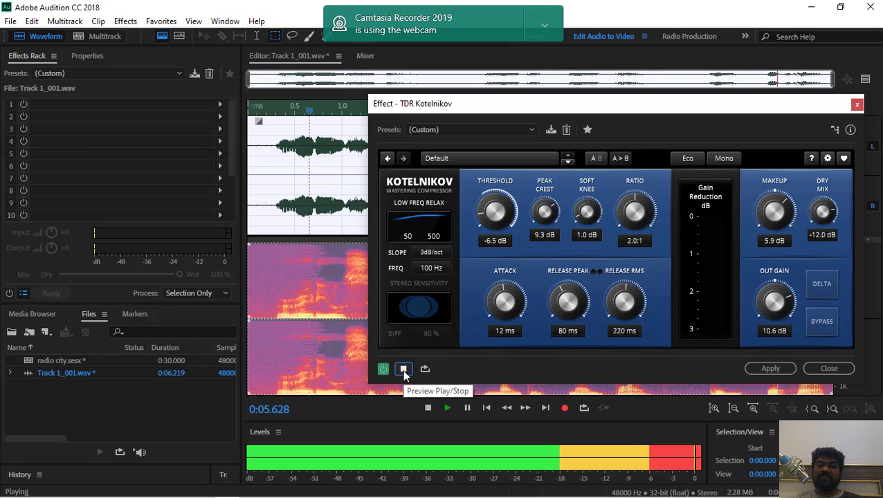
pyautogui.click(402, 370)
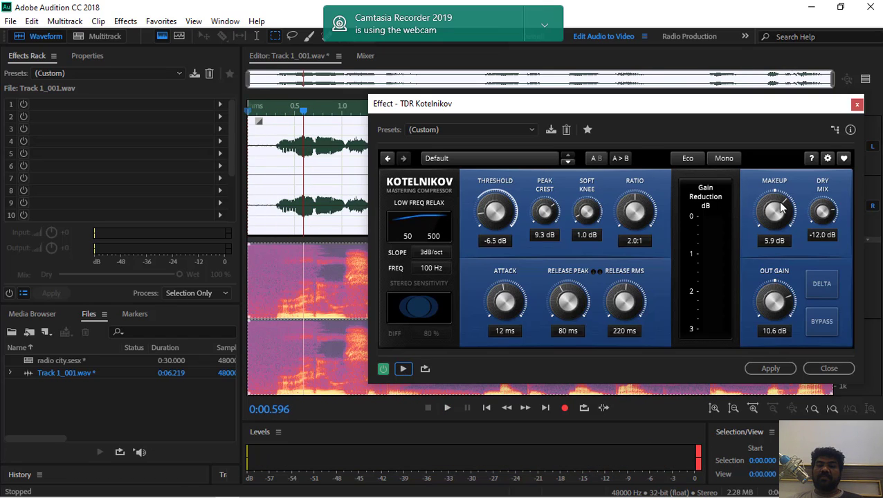
# Step: Return the channel mode to Stereo and preview the track briefly
pyautogui.click(731, 165)
pyautogui.click(722, 181)
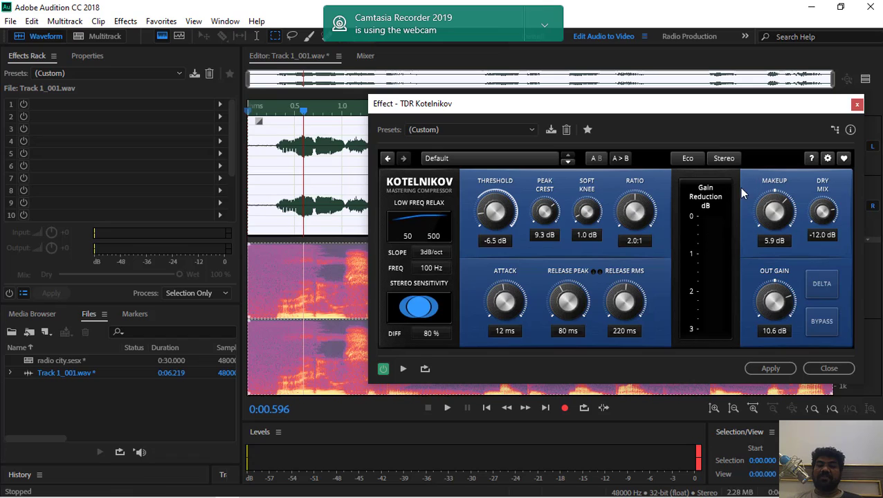
pyautogui.click(404, 368)
pyautogui.click(403, 368)
# Step: Adjust the stereo sensitivity Diff value to 69 % and preview the result
pyautogui.moveTo(430, 334); pyautogui.dragTo(430, 331)
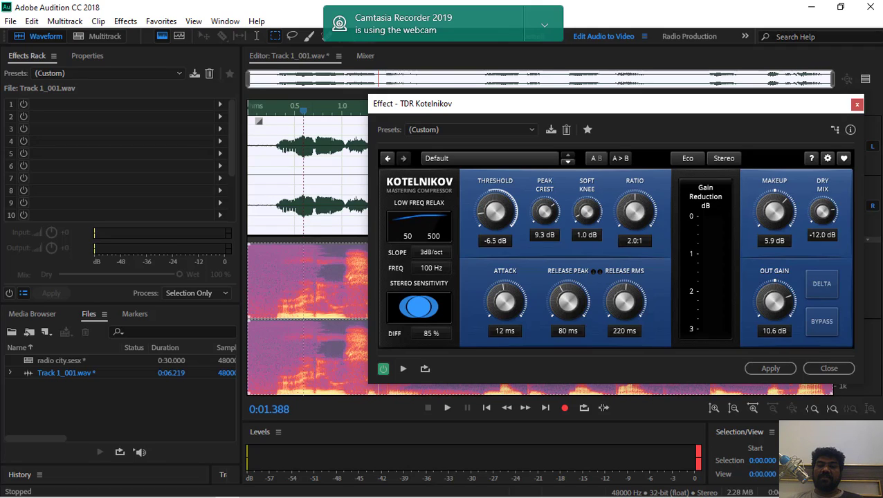
pyautogui.moveTo(430, 331); pyautogui.dragTo(425, 332)
pyautogui.moveTo(431, 333); pyautogui.dragTo(440, 335)
pyautogui.click(402, 369)
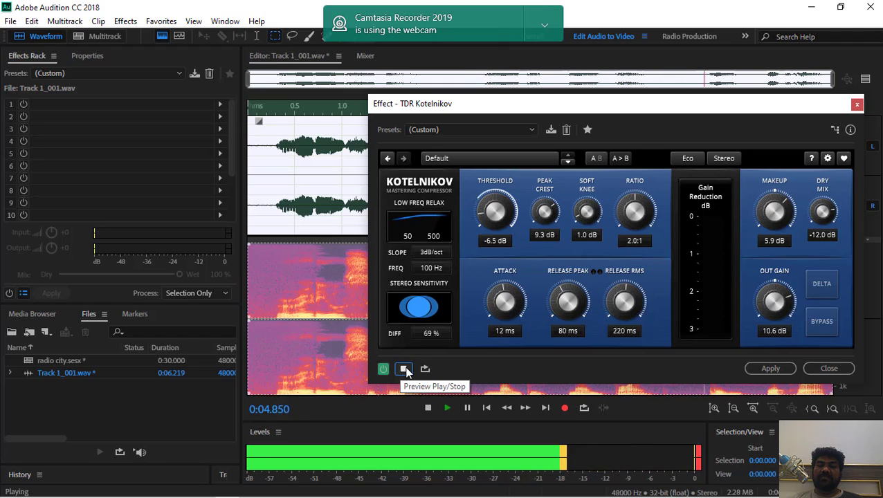
pyautogui.click(405, 369)
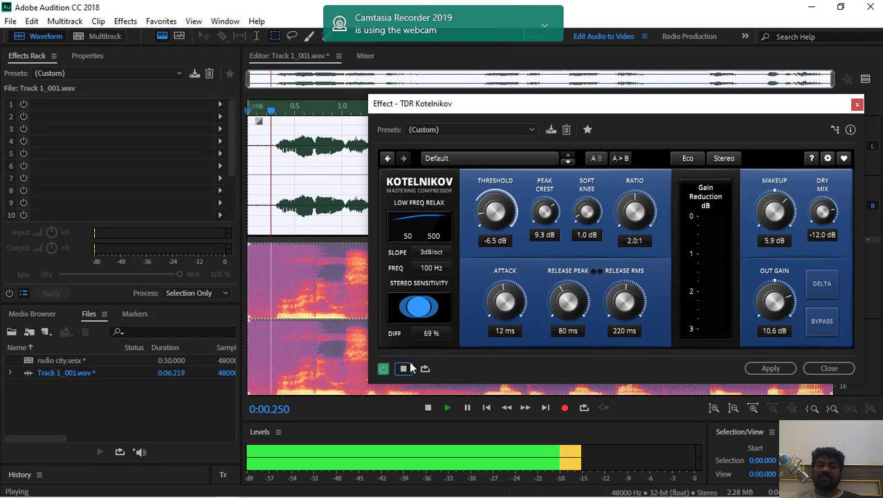
pyautogui.click(404, 369)
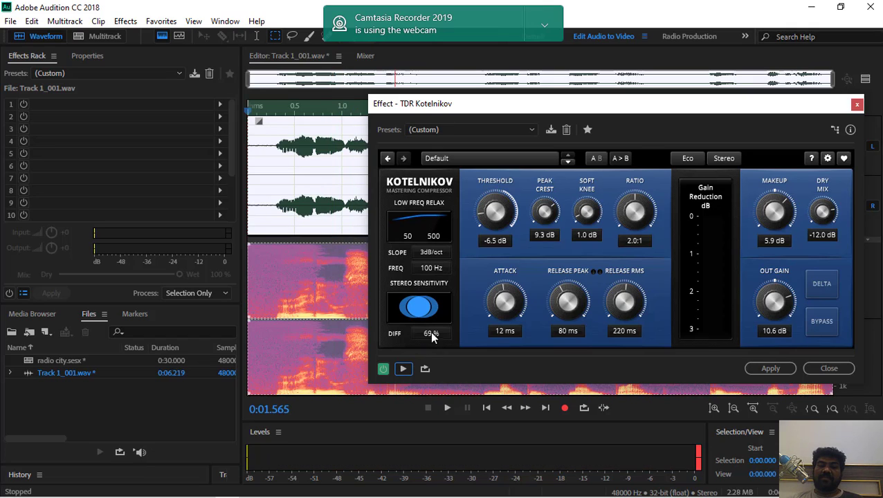
# Step: Set the stereo sensitivity Diff value to 35 % and preview the track several times
pyautogui.moveTo(432, 336); pyautogui.dragTo(486, 334)
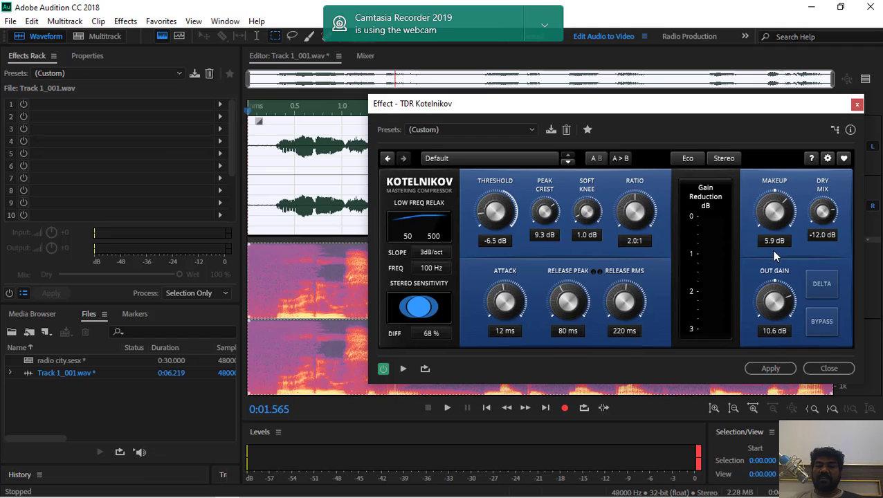
pyautogui.click(429, 334)
pyautogui.moveTo(440, 337); pyautogui.dragTo(382, 338)
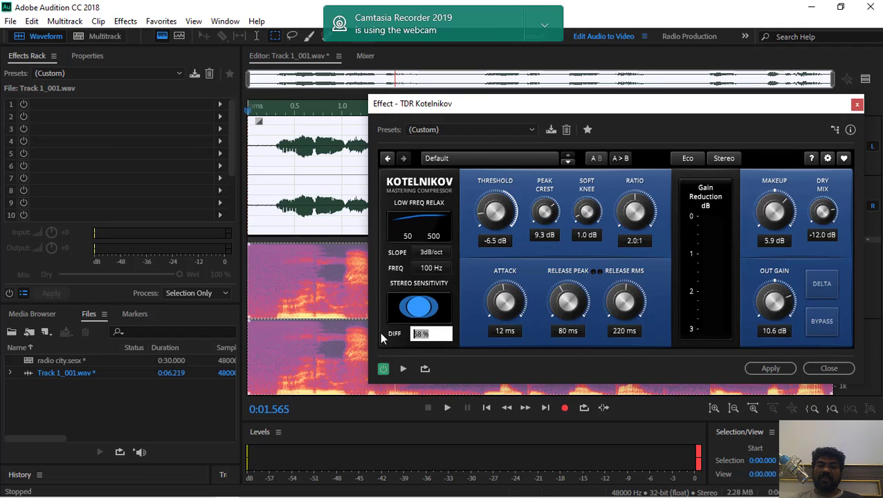
pyautogui.write('35')
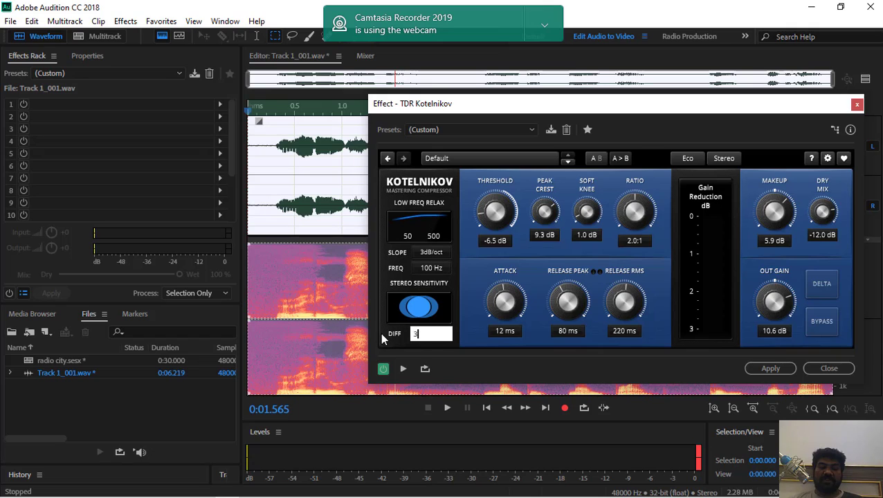
pyautogui.click(404, 369)
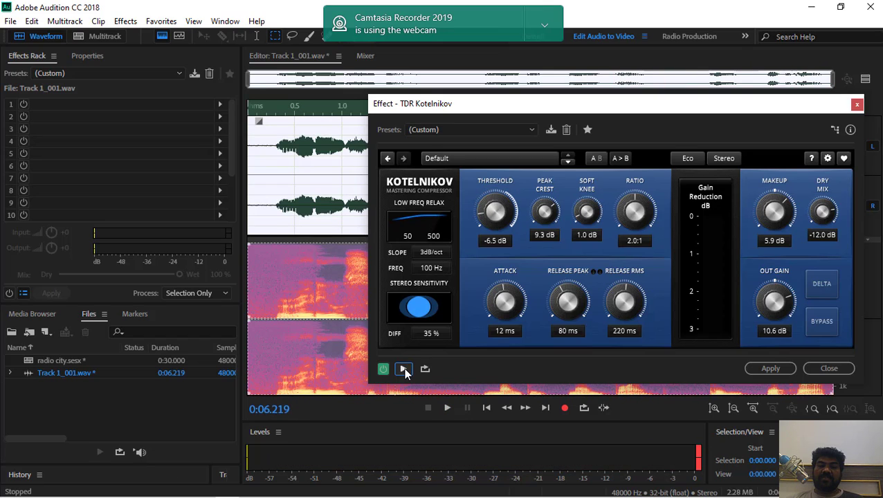
pyautogui.click(405, 370)
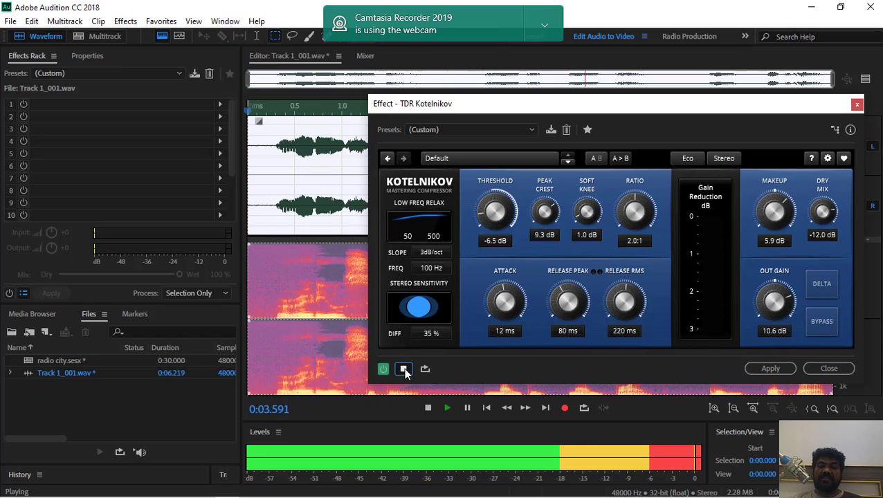
pyautogui.click(405, 370)
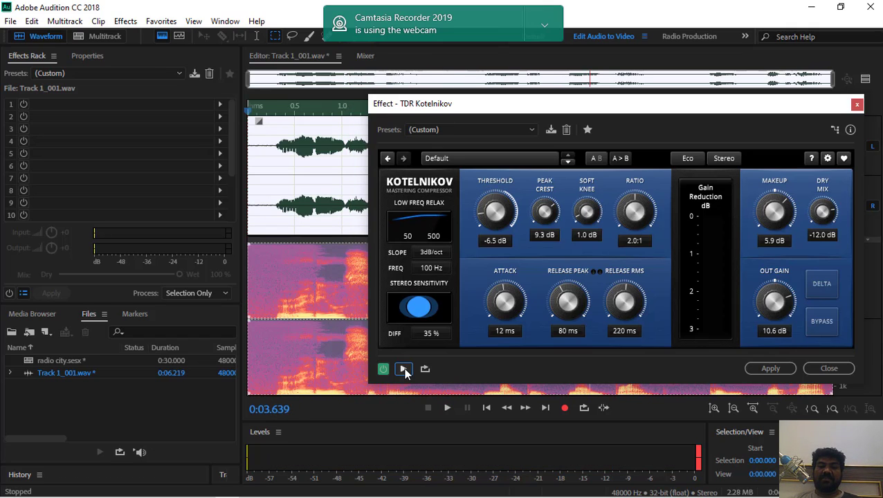
pyautogui.click(405, 369)
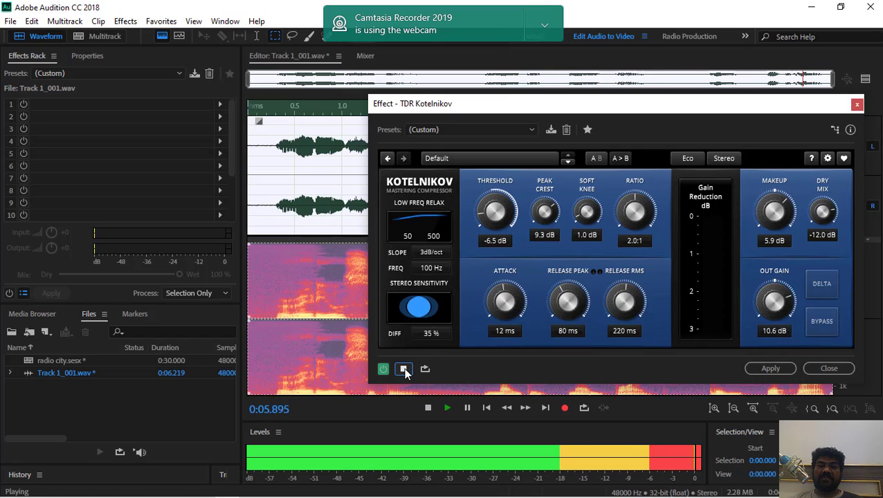
pyautogui.click(405, 371)
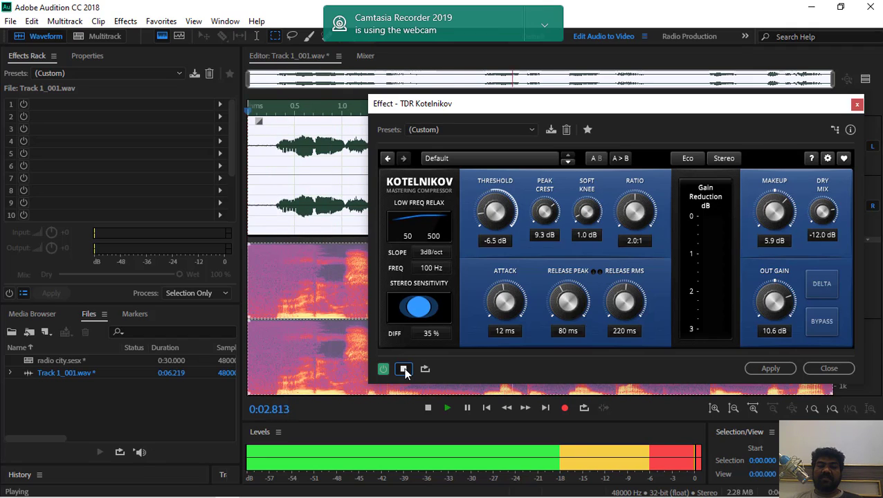
pyautogui.click(405, 370)
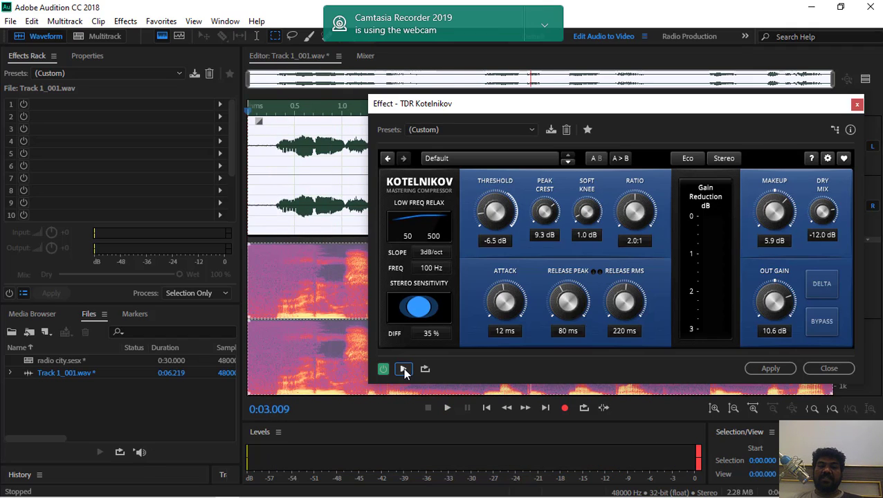
# Step: Set the stereo sensitivity Diff value to 80 % and preview the track
pyautogui.click(436, 334)
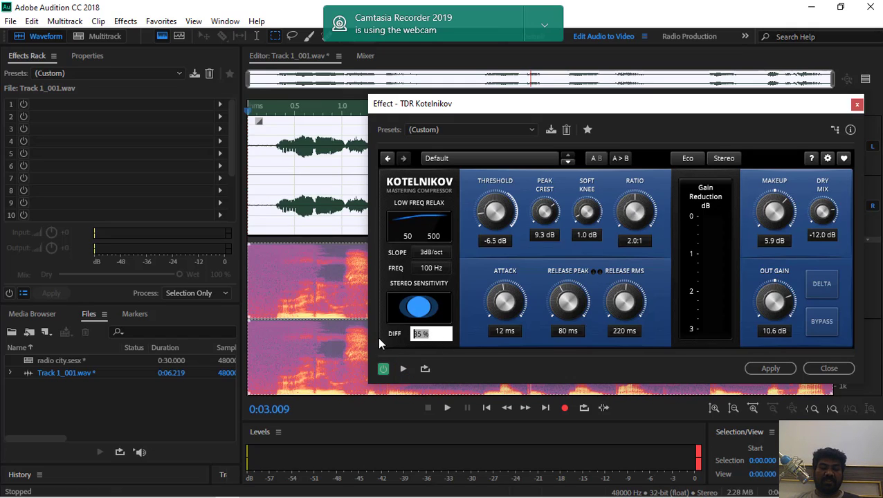
pyautogui.write('80')
pyautogui.click(404, 370)
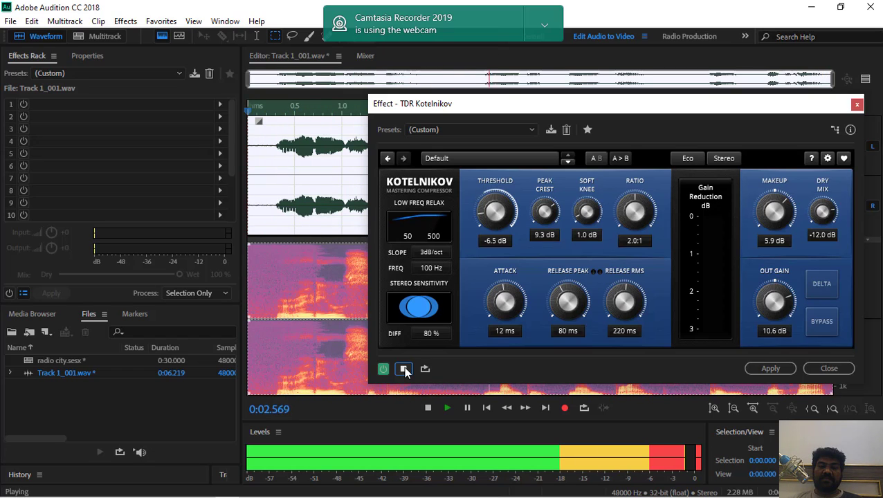
pyautogui.click(404, 370)
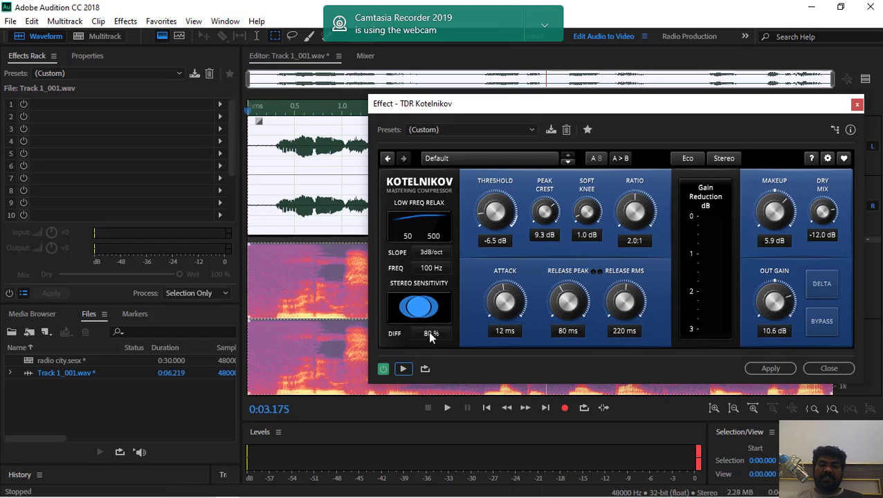
# Step: Set the Low Freq Relax frequency to 60 Hz and preview the track
pyautogui.click(434, 273)
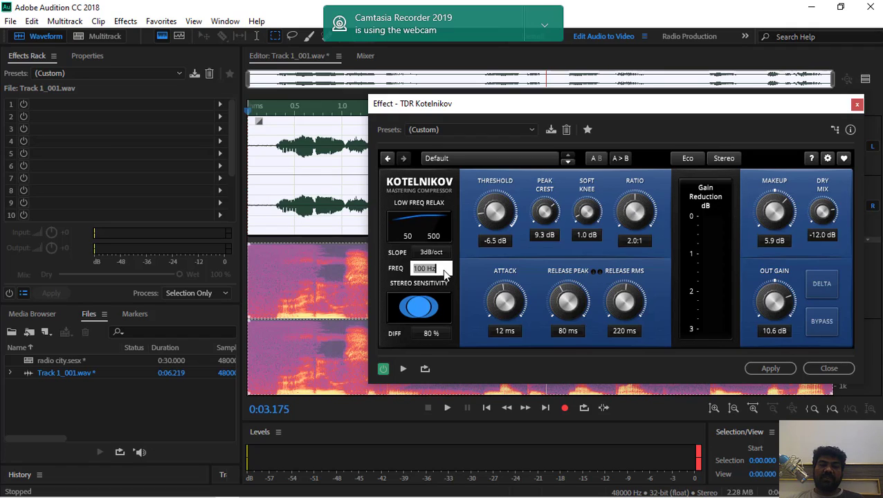
pyautogui.click(418, 274)
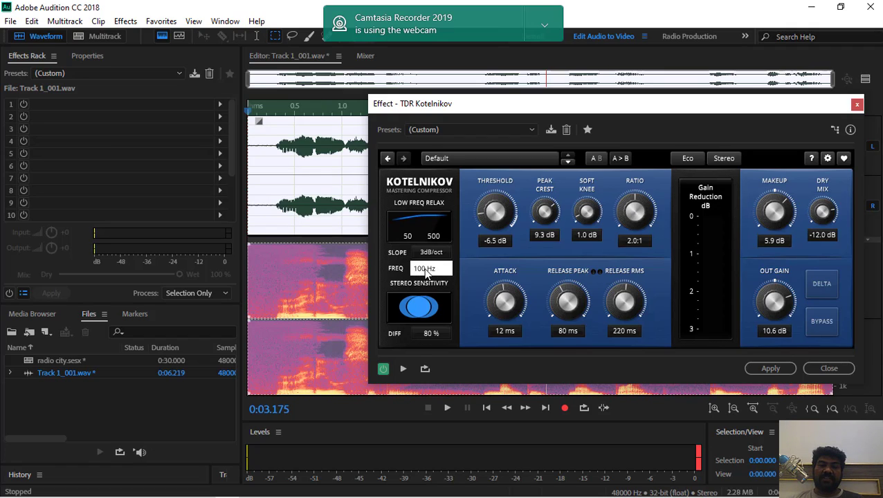
pyautogui.press('BackSpace')
pyautogui.press('BackSpace')
pyautogui.press('BackSpace')
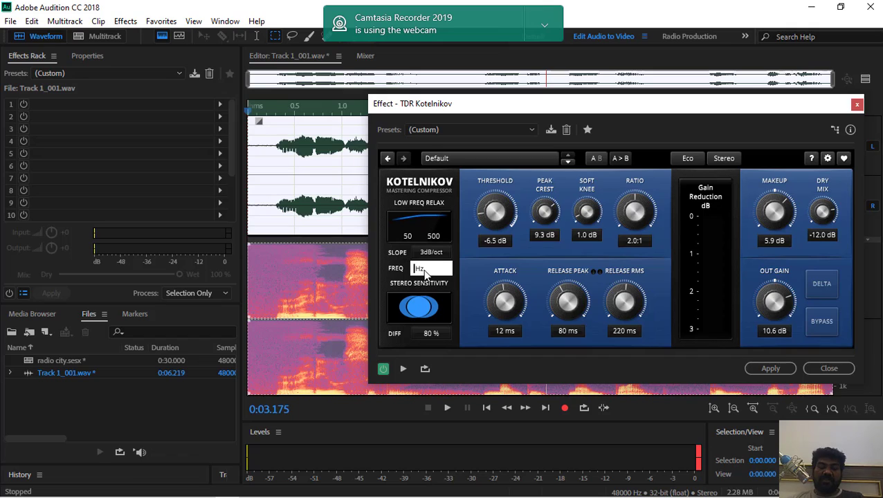
pyautogui.write('60')
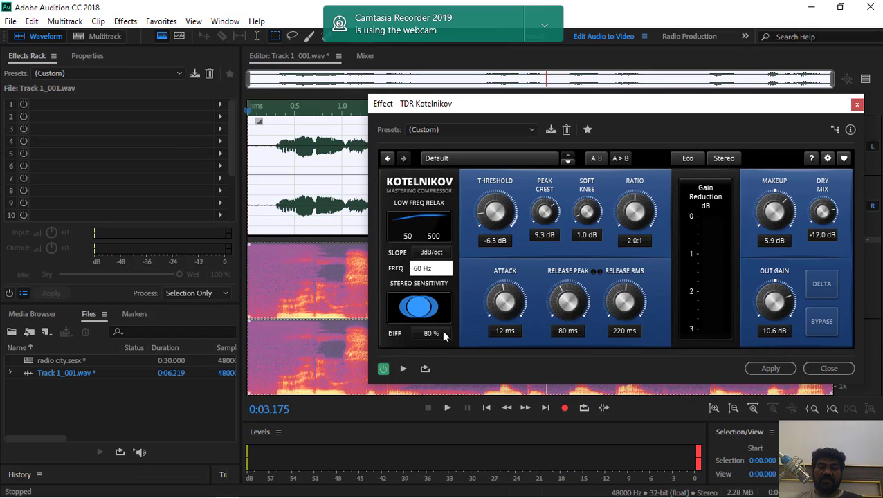
pyautogui.click(403, 370)
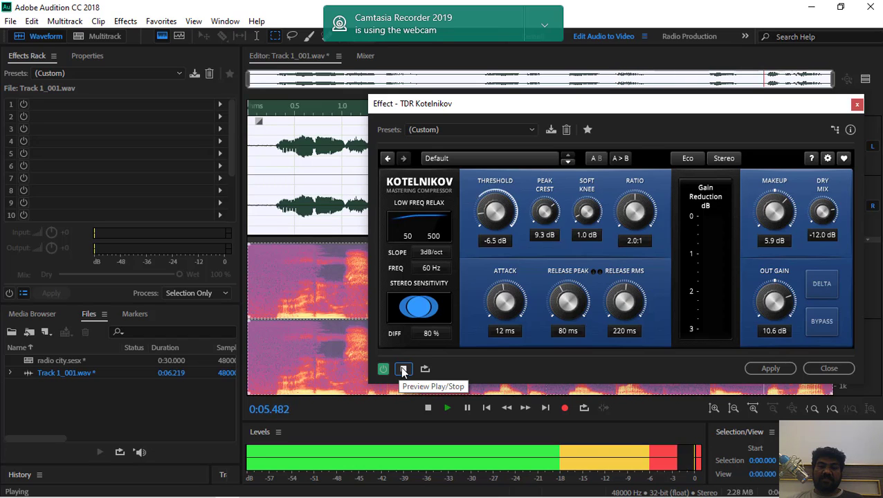
pyautogui.click(404, 371)
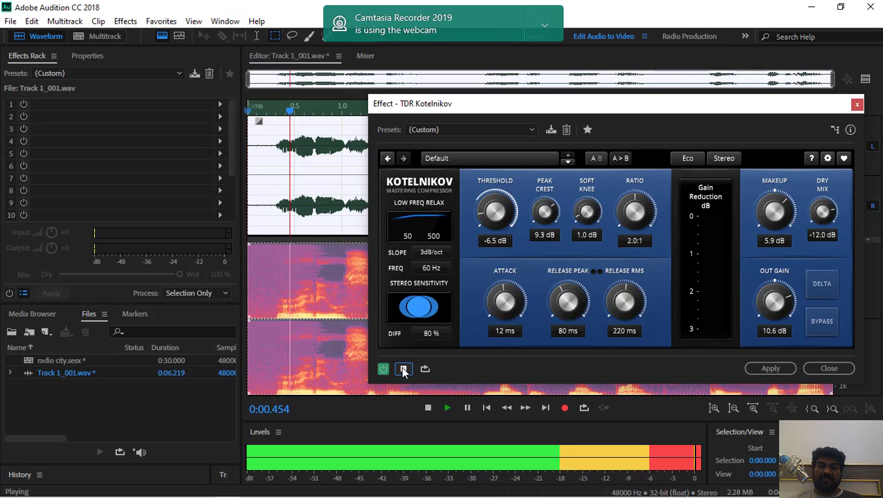
pyautogui.click(404, 371)
# Step: Set the Low Freq Relax slope to 6dB/Oct and preview the track
pyautogui.click(432, 252)
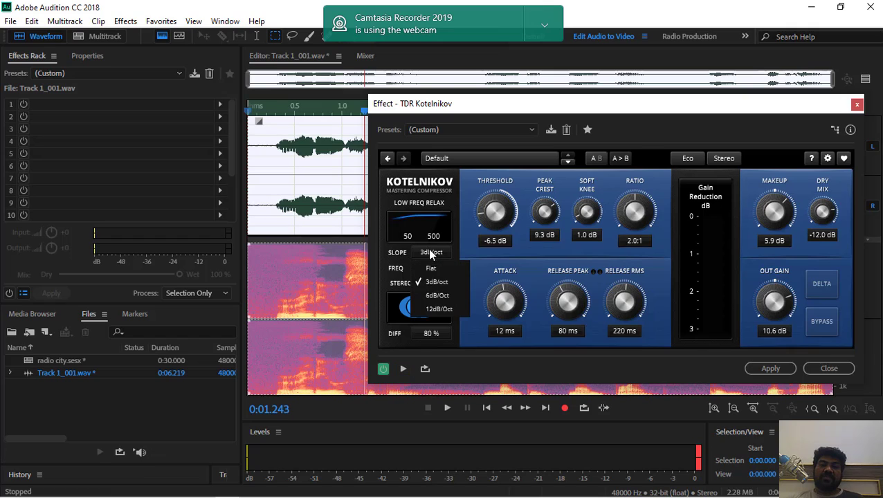
pyautogui.click(434, 305)
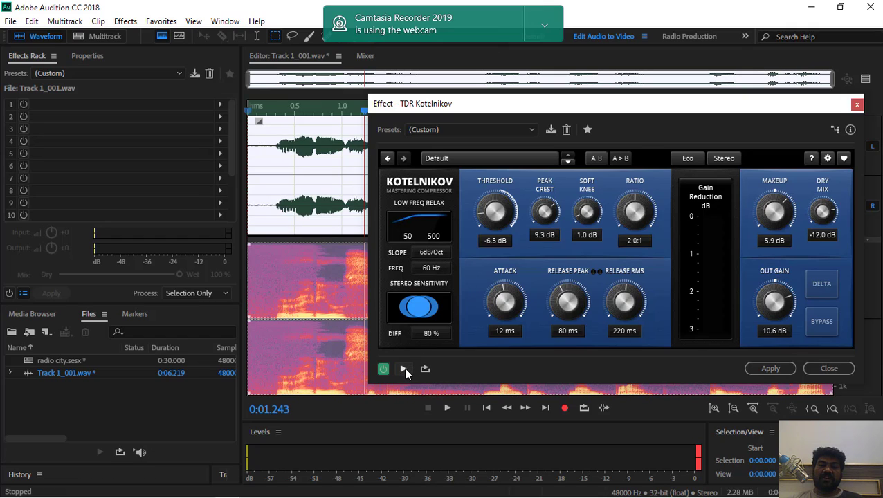
pyautogui.click(404, 370)
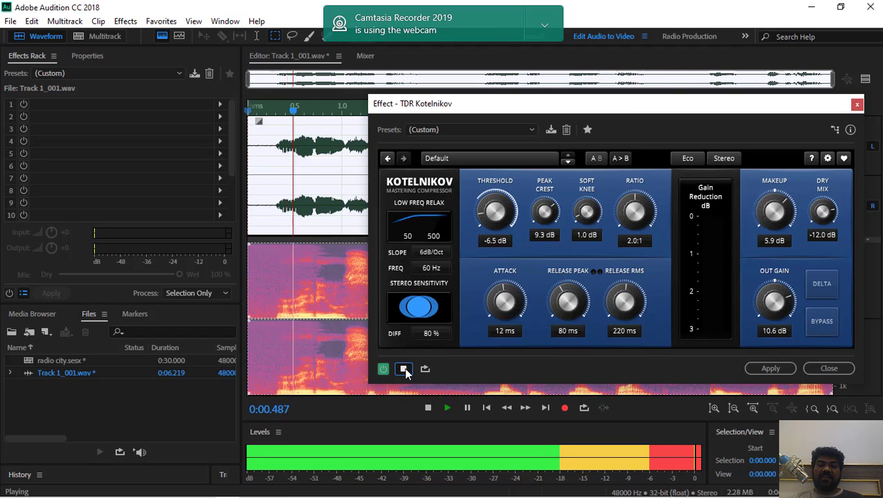
pyautogui.click(405, 369)
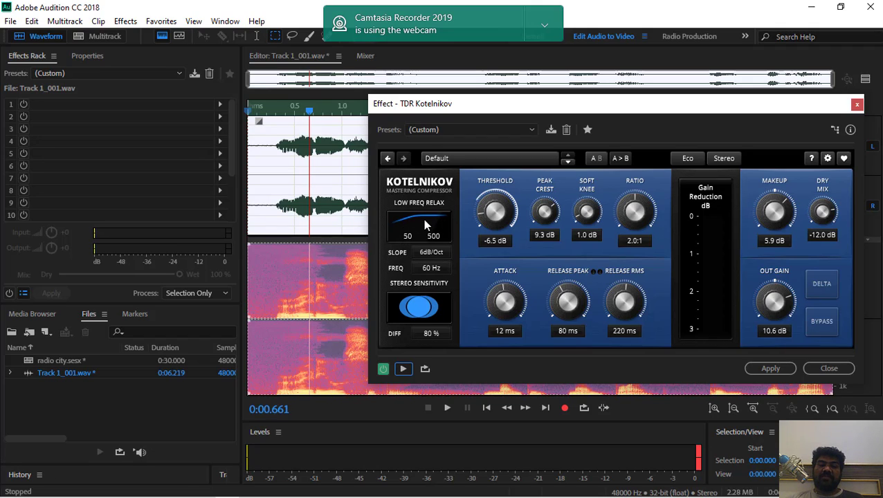
# Step: Set the Low Freq Relax slope to 12dB/Oct and preview the track
pyautogui.click(435, 255)
pyautogui.click(431, 311)
pyautogui.click(402, 371)
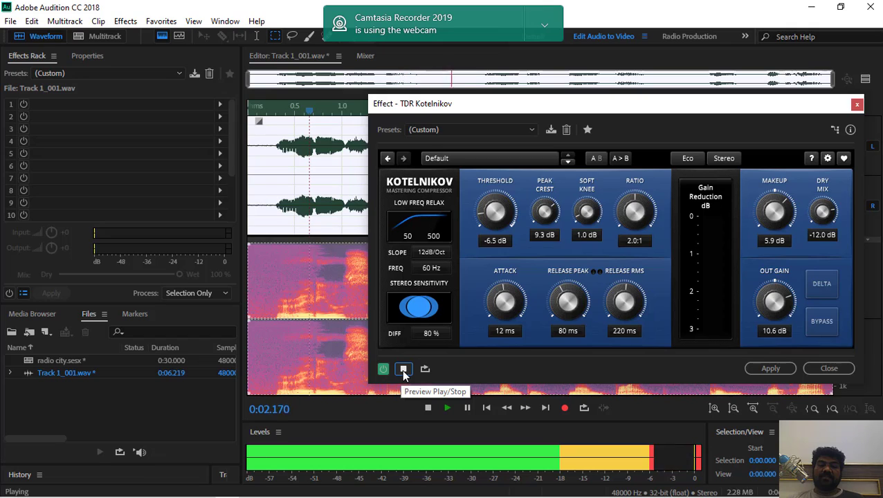
pyautogui.click(404, 371)
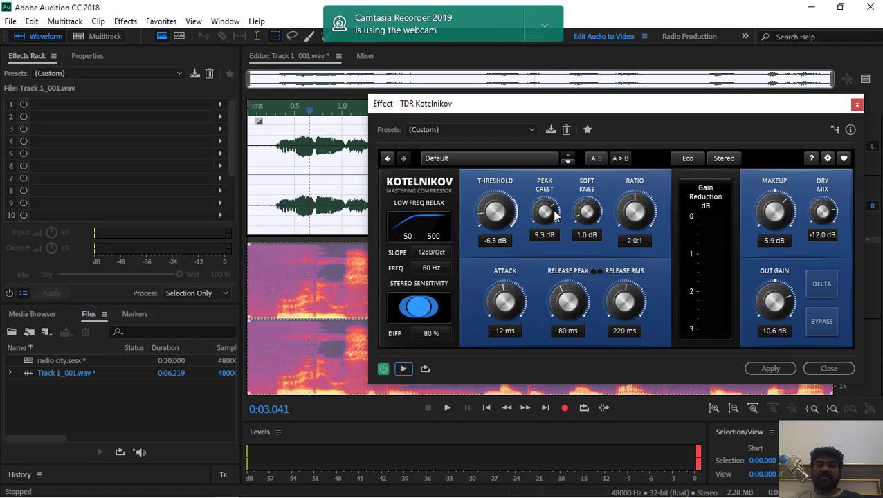
# Step: Set the processing quality to Precise and preview the track
pyautogui.click(687, 159)
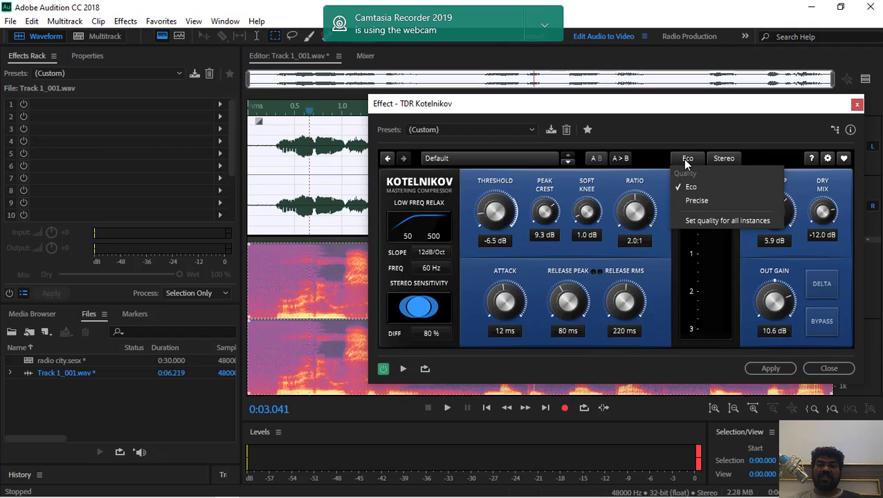
pyautogui.click(695, 201)
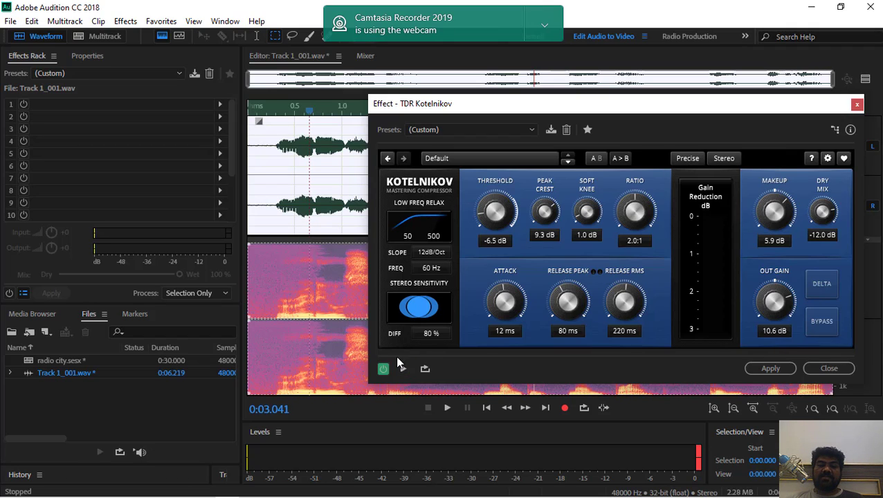
pyautogui.click(403, 369)
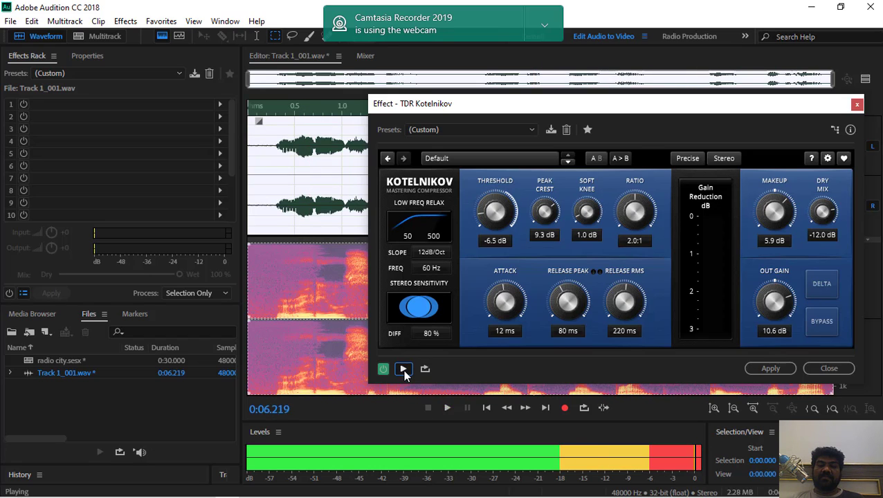
pyautogui.click(404, 370)
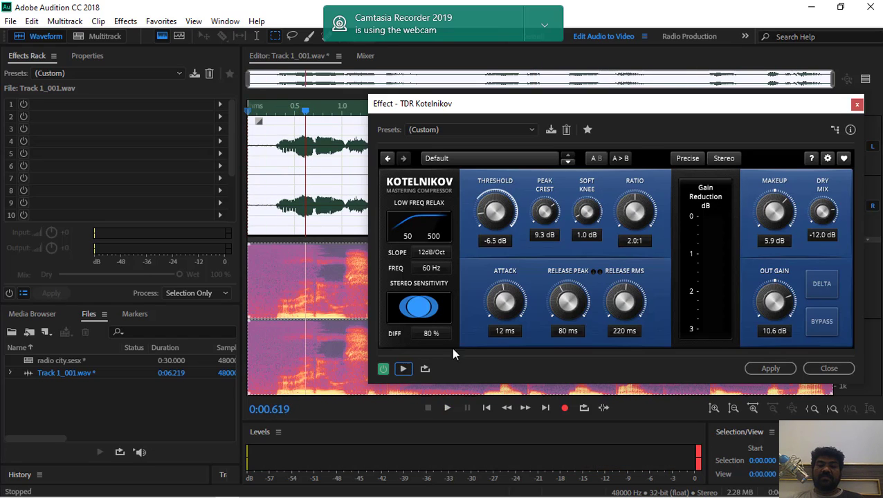
# Step: Return the processing quality to Eco and preview the track
pyautogui.click(690, 161)
pyautogui.click(691, 187)
pyautogui.click(403, 369)
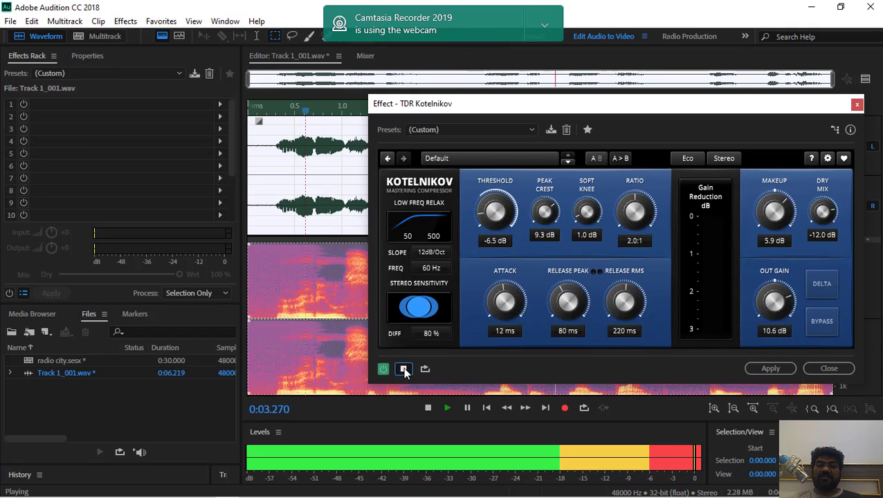
pyautogui.click(403, 369)
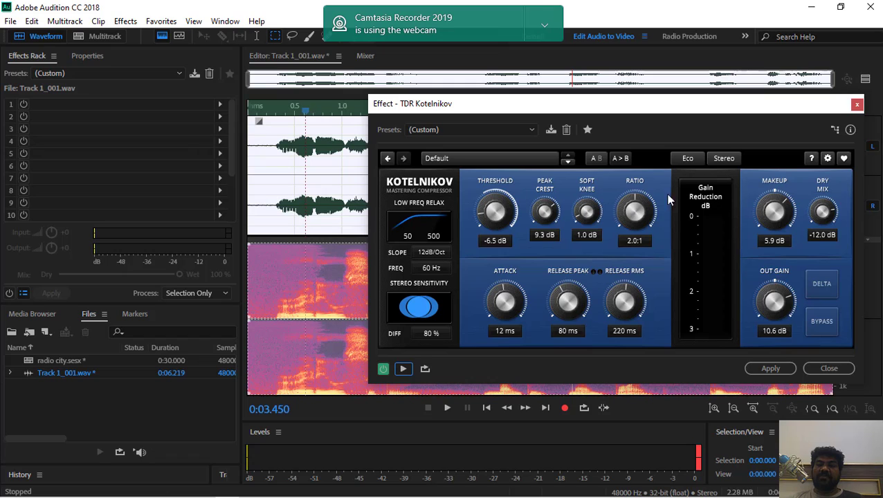
# Step: Load the Mastering - Punchy (TRK) preset for the compressor and preview the track
pyautogui.click(473, 136)
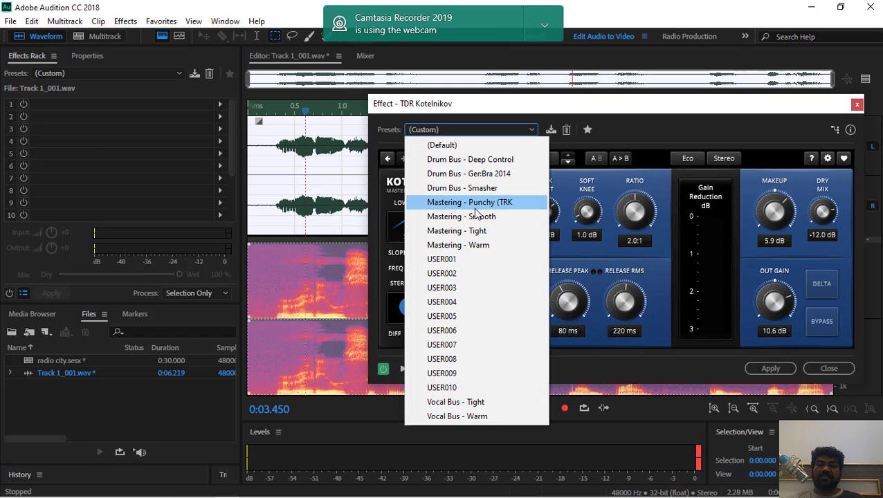
pyautogui.click(475, 207)
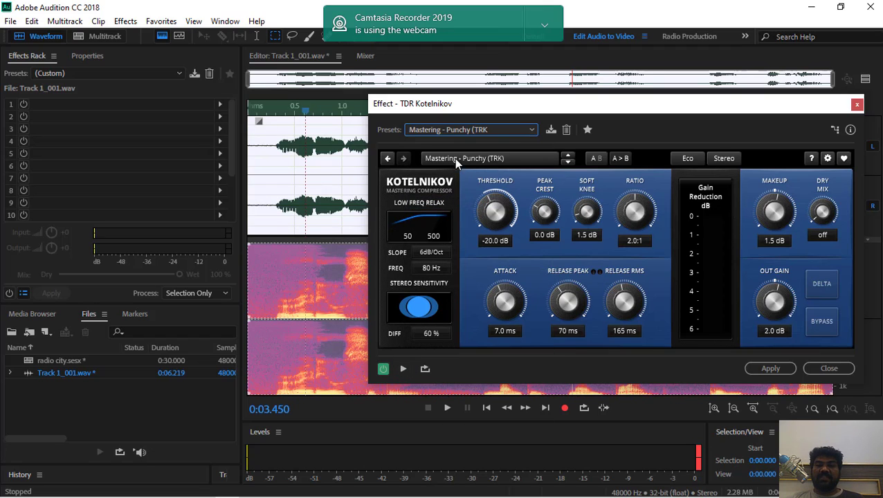
pyautogui.click(404, 372)
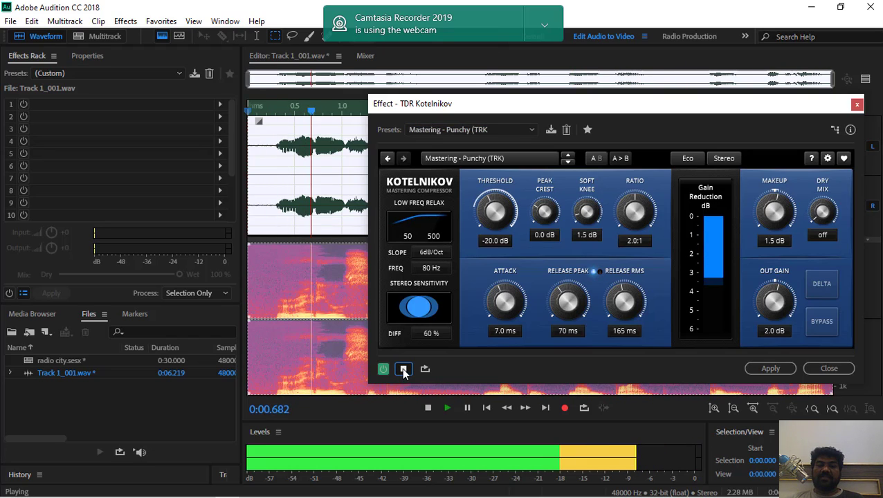
pyautogui.click(404, 370)
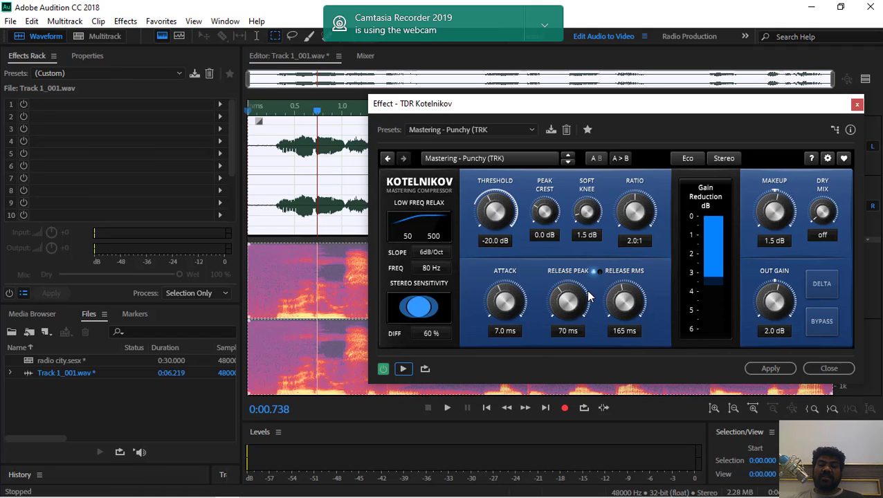